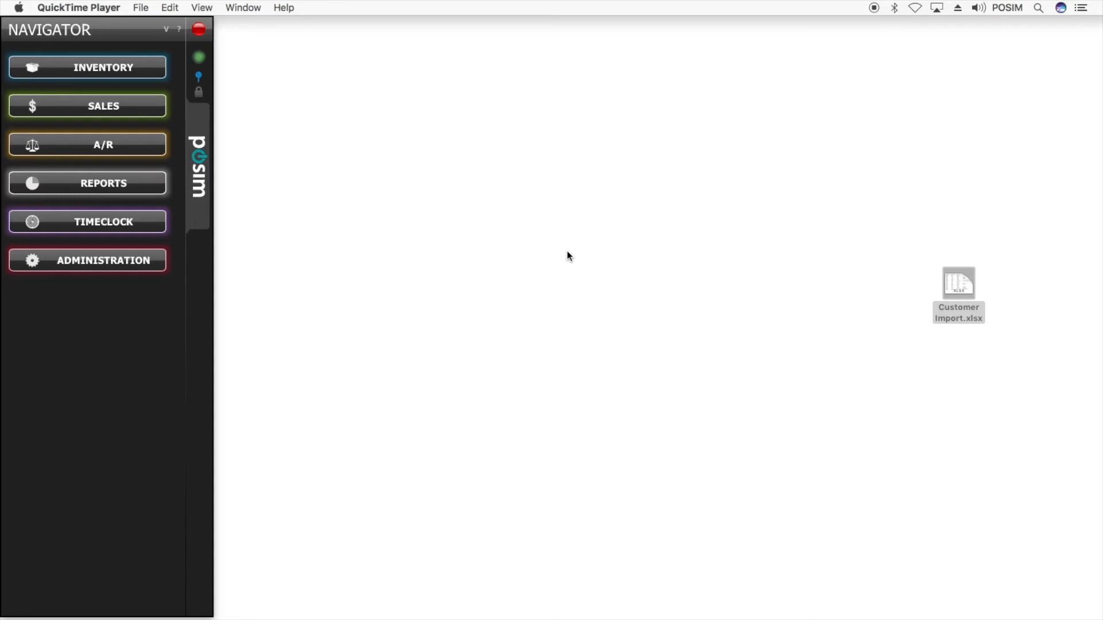
Switch to the Customer Import spreadsheet in Google Sheets and format all its cells as plain text.
left_click(963, 281)
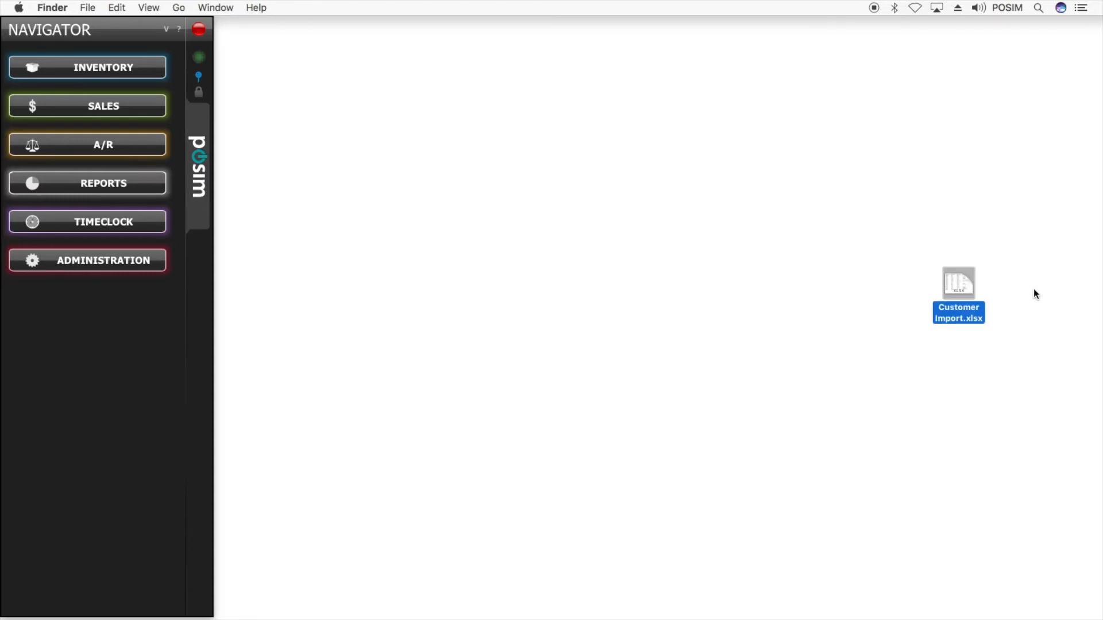
left_click(702, 593)
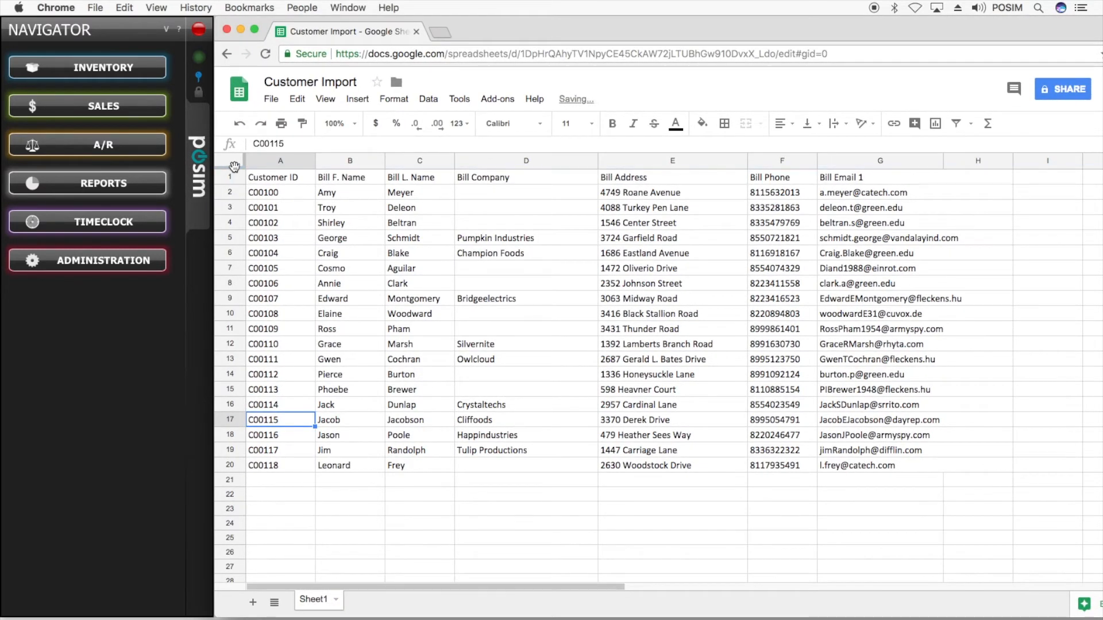
left_click(235, 167)
left_click(396, 104)
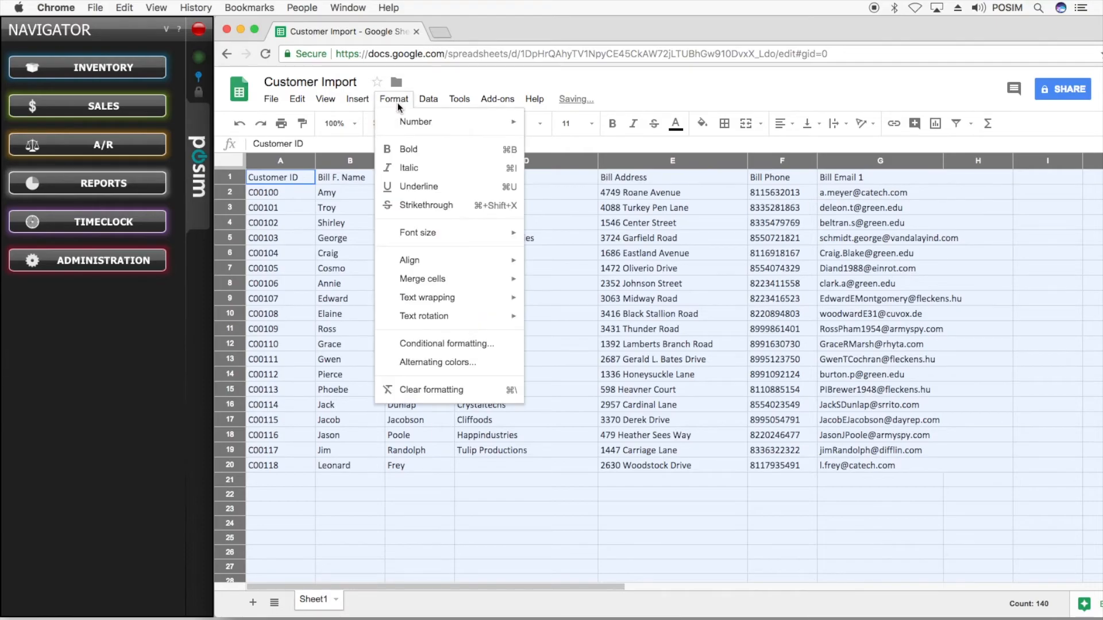
mouse_move(472, 129)
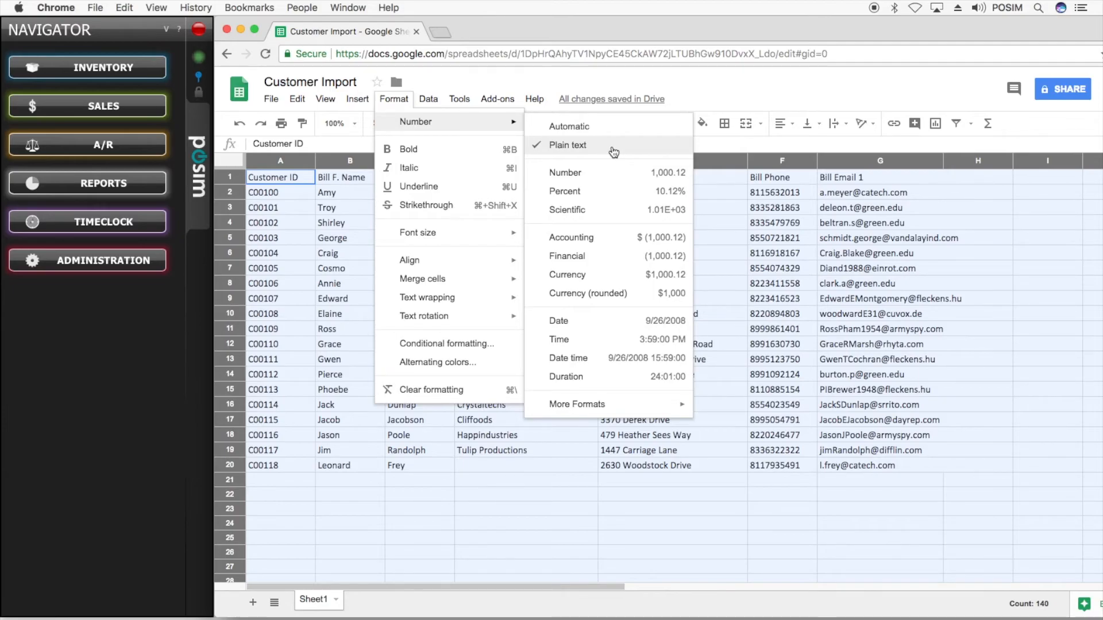
left_click(614, 150)
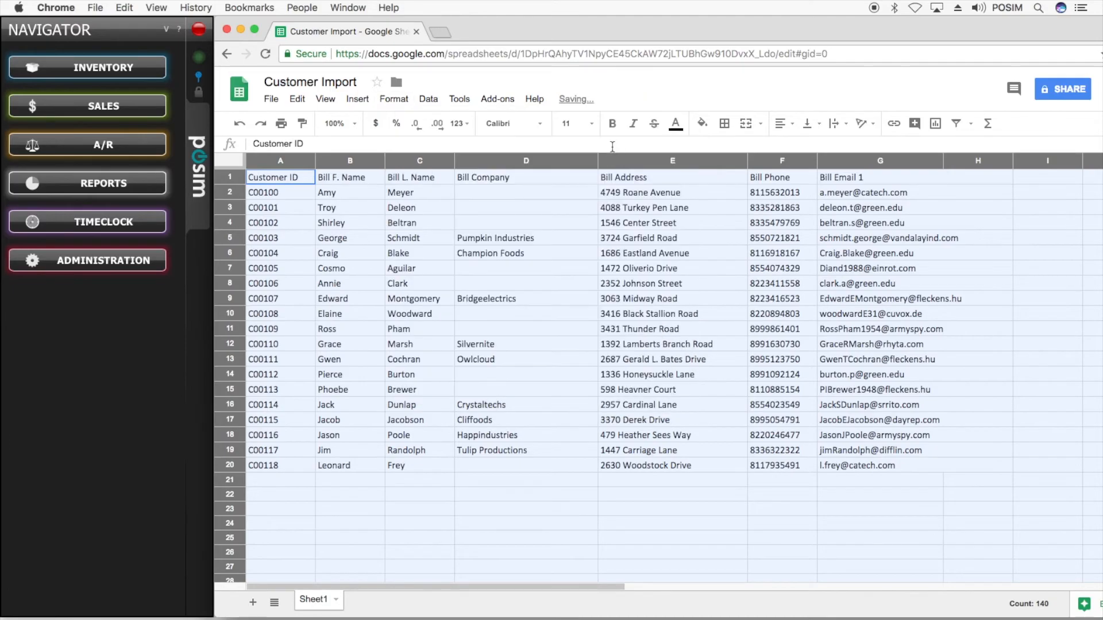
Look through the first customer records in the Customer ID column.
left_click(280, 192)
key("Down")
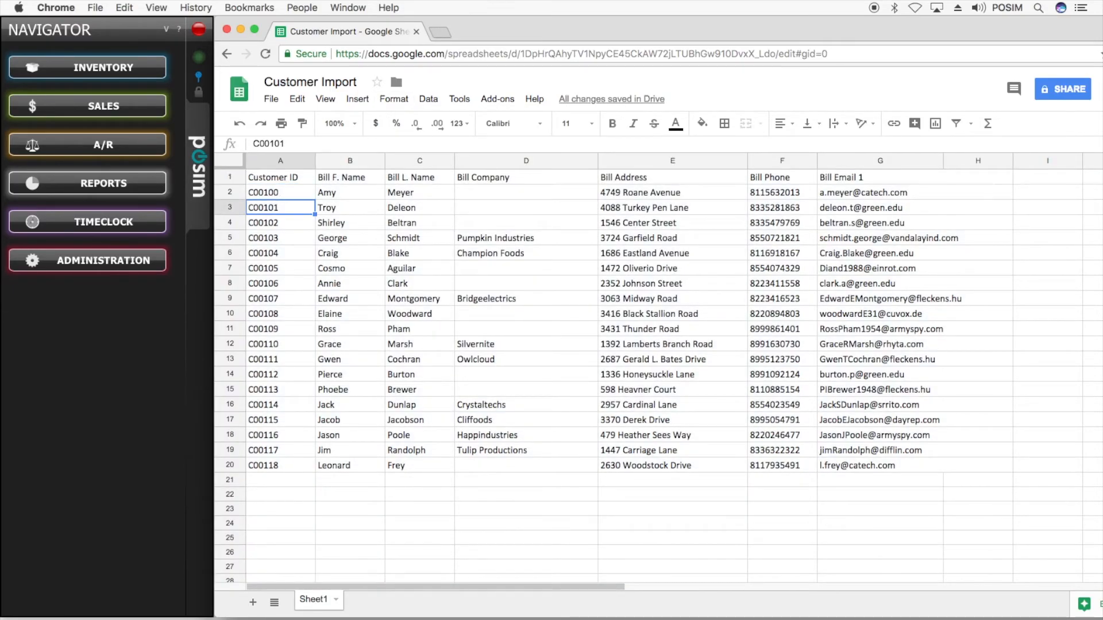
key("Down")
key("Down")
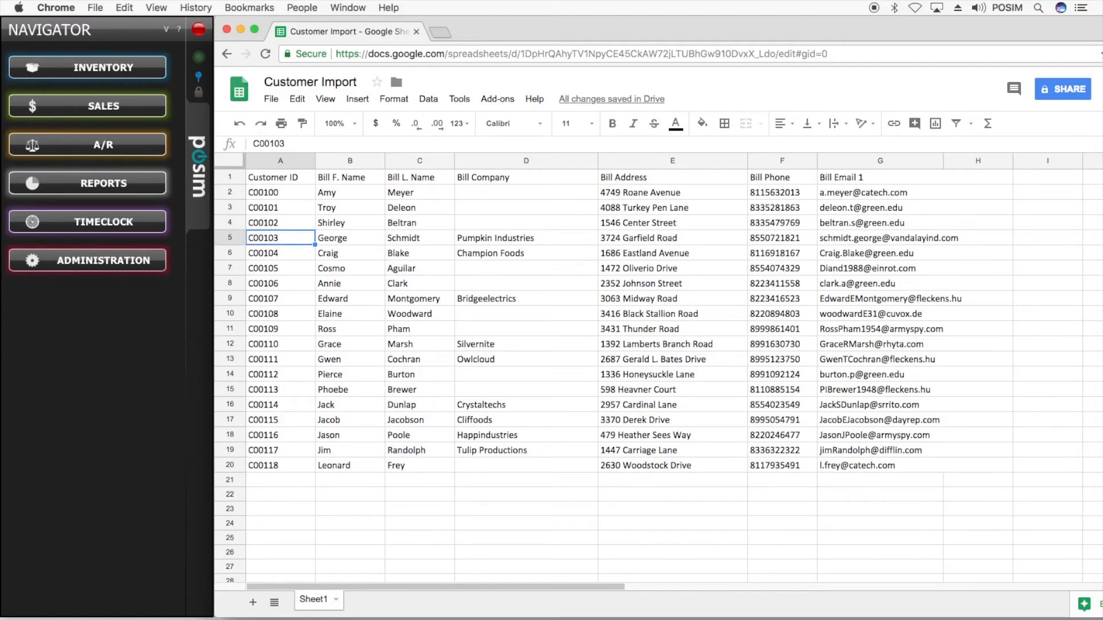
key("Down")
key("Down")
key("Down")
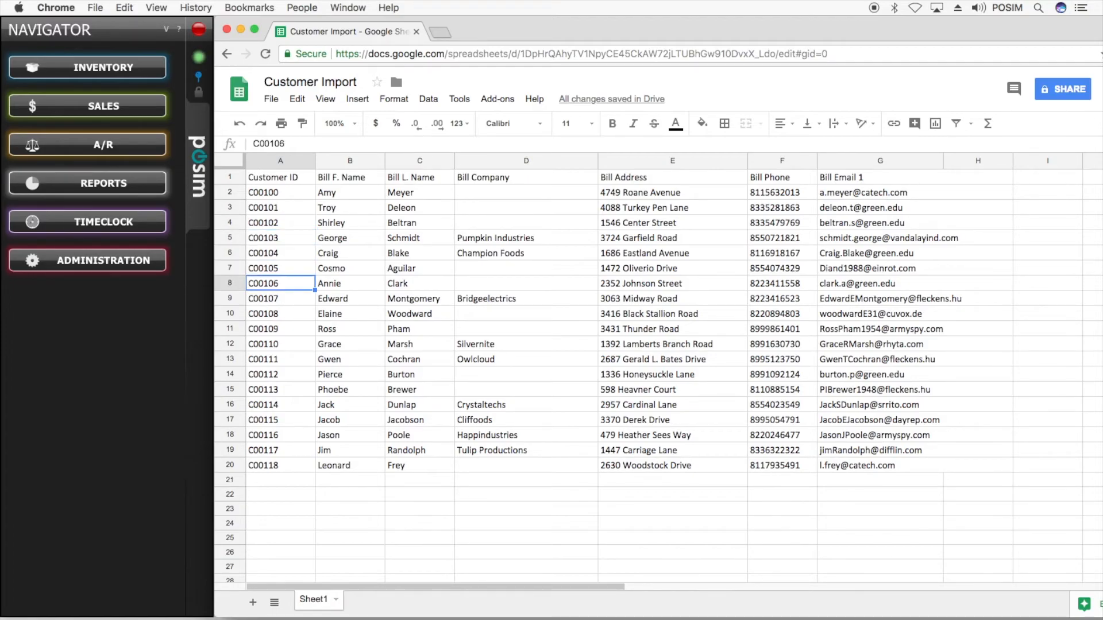
key("Up")
key("Up")
key("Up")
key("Up")
key("Up")
key("Up")
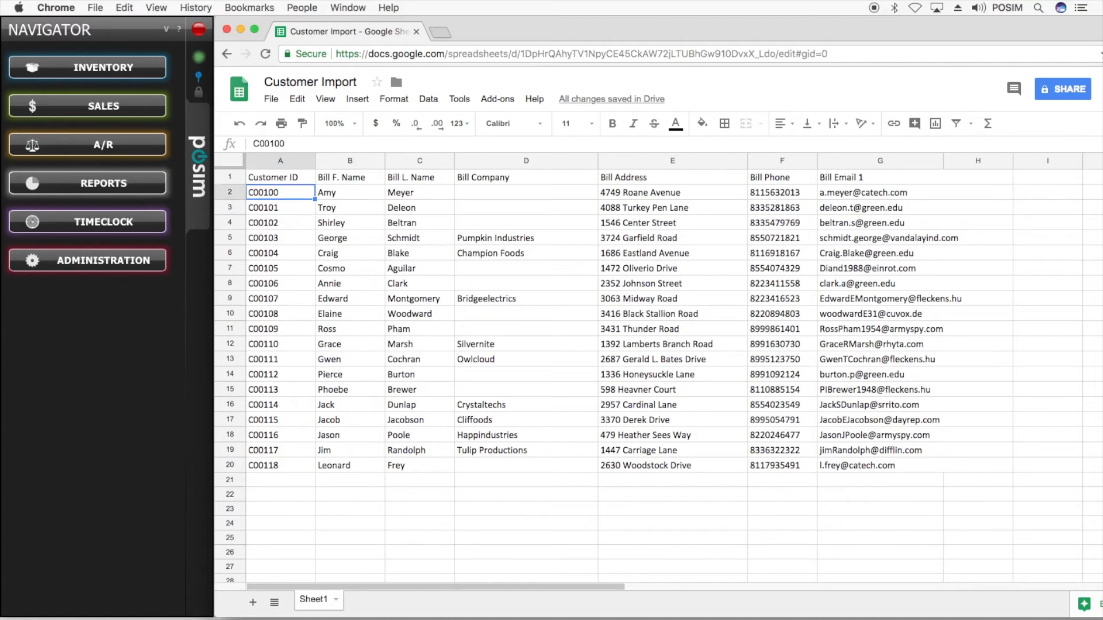
Review the column headings from Customer ID to Bill Email 1, along with a few customer IDs further down.
key("Up")
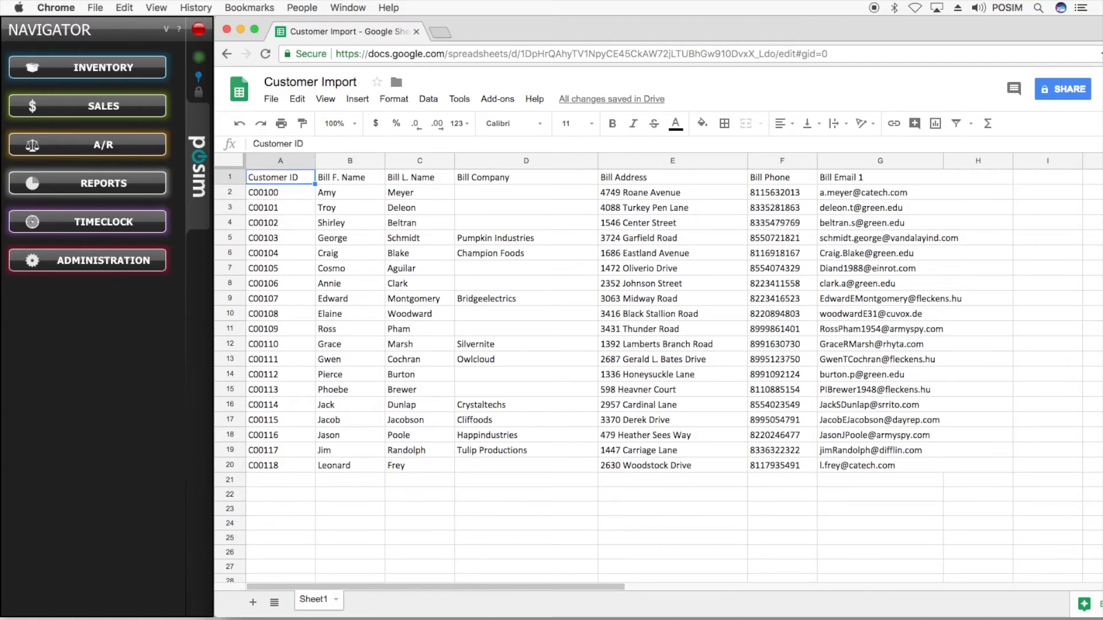
key("Right")
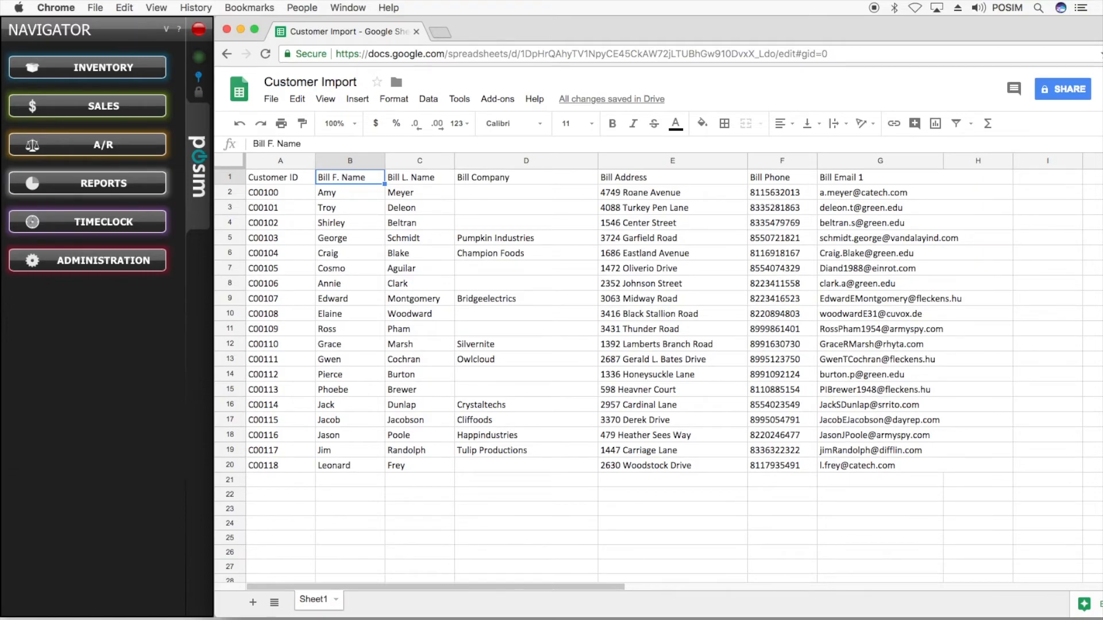
key("Right")
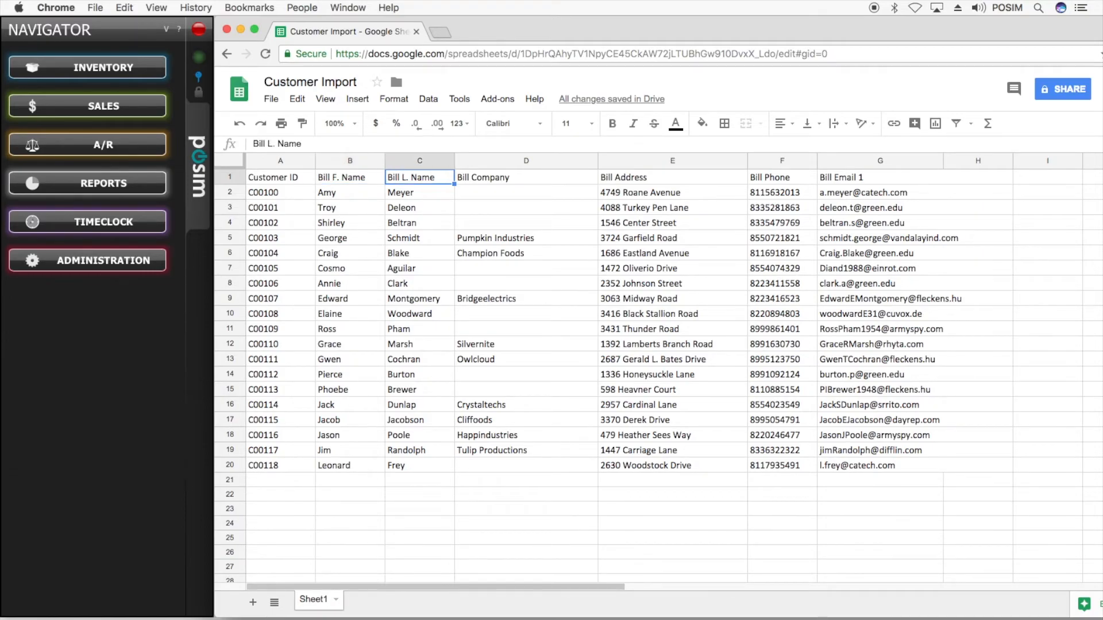
key("Right")
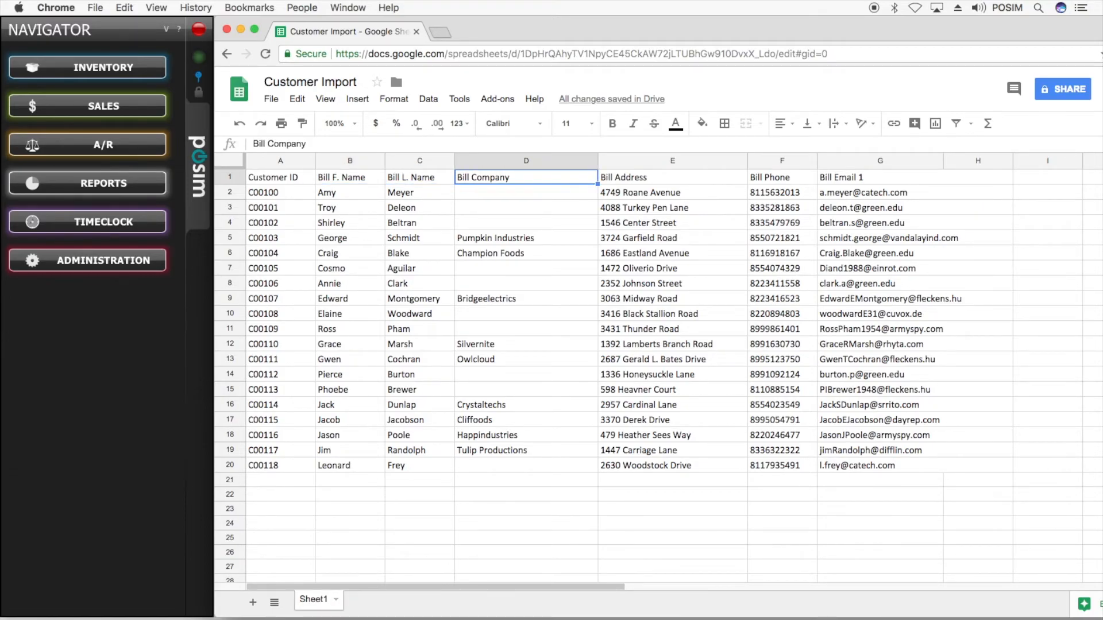
key("Right")
key("Right")
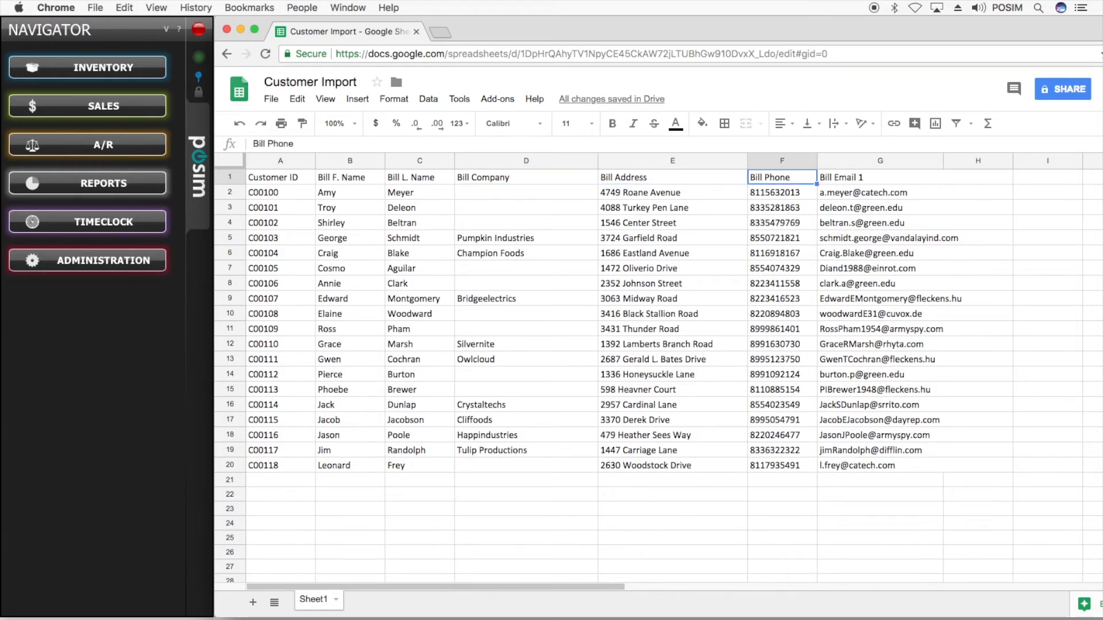
key("Right")
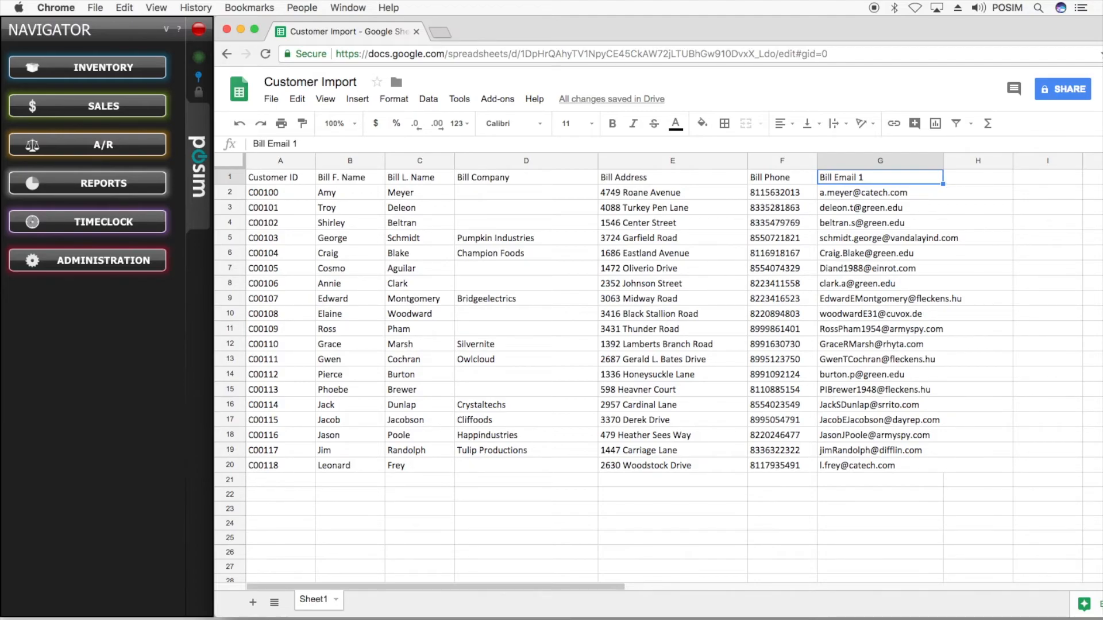
left_click(271, 300)
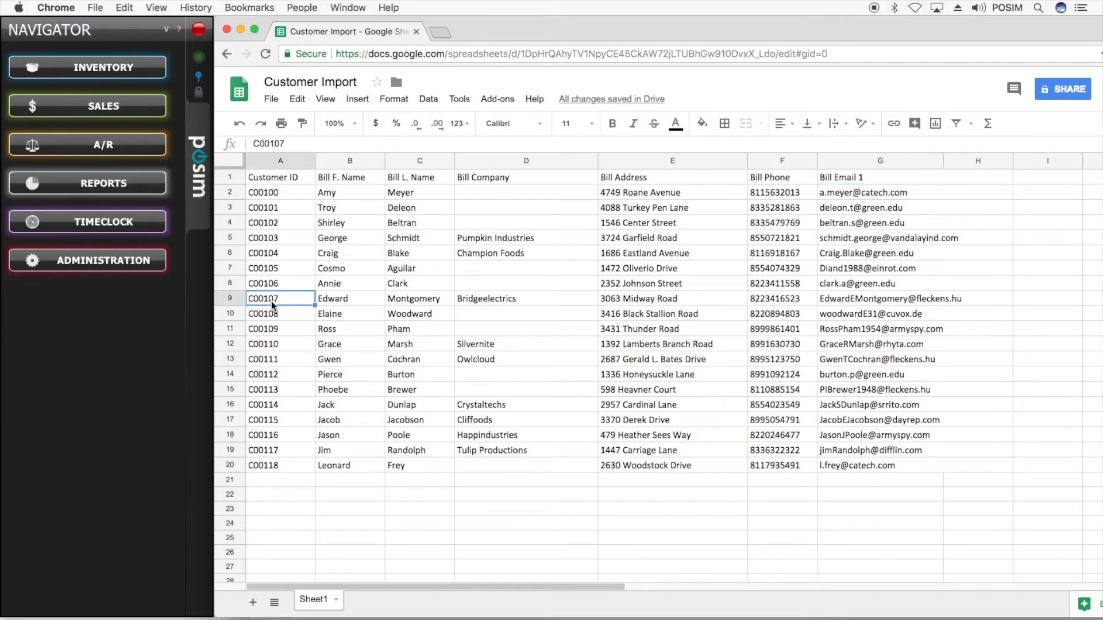
left_click(277, 342)
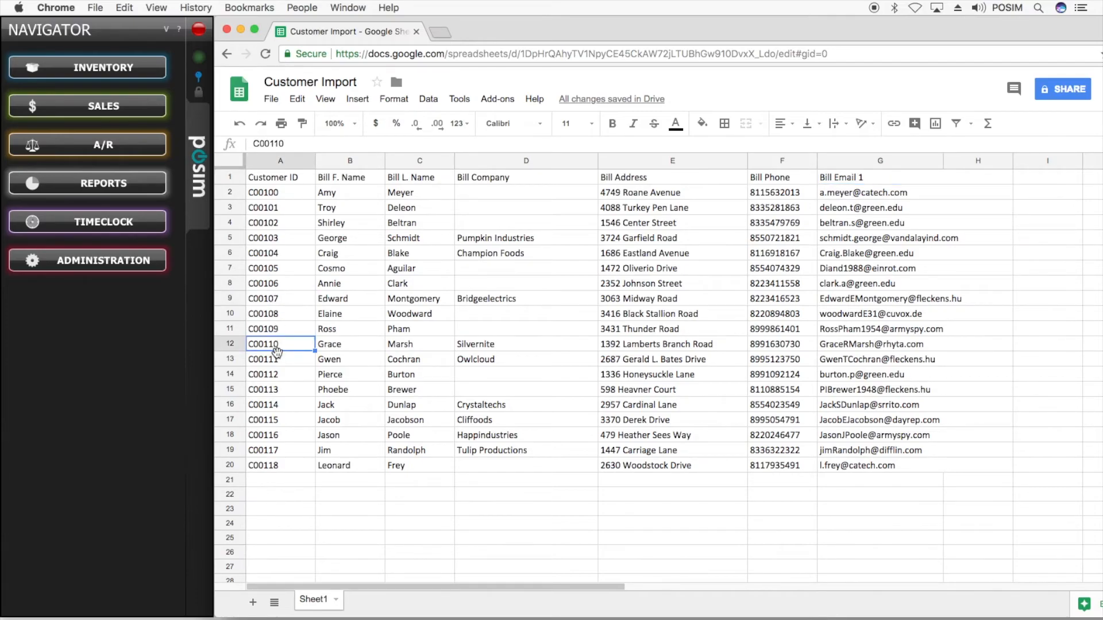
left_click(282, 360)
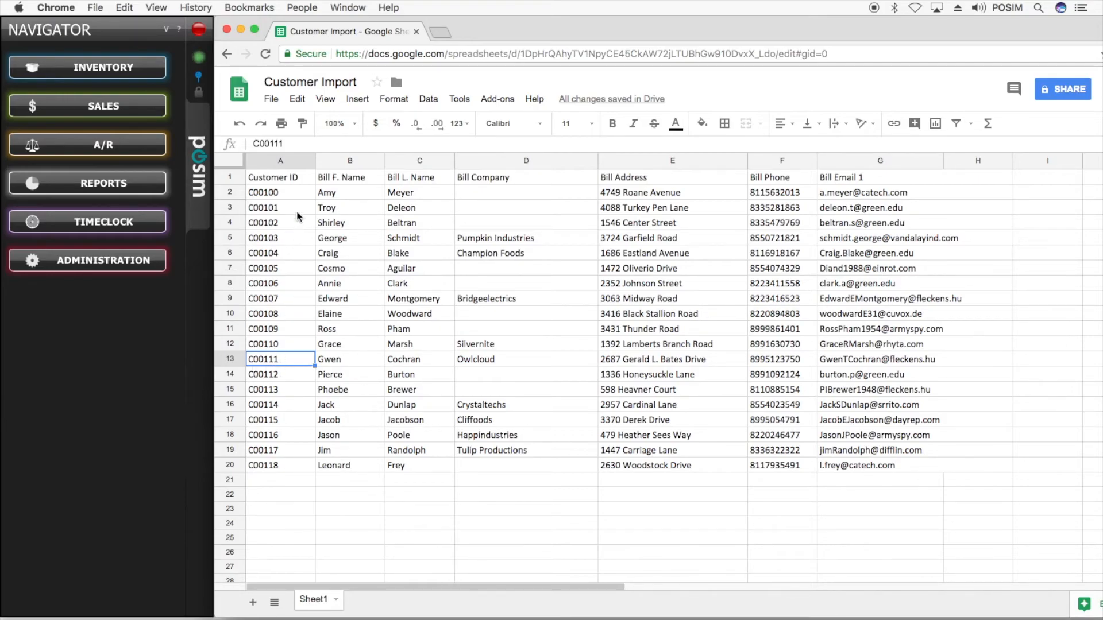
Locate the Microsoft Excel (.xlsx) download option for the Customer Import spreadsheet.
left_click(269, 98)
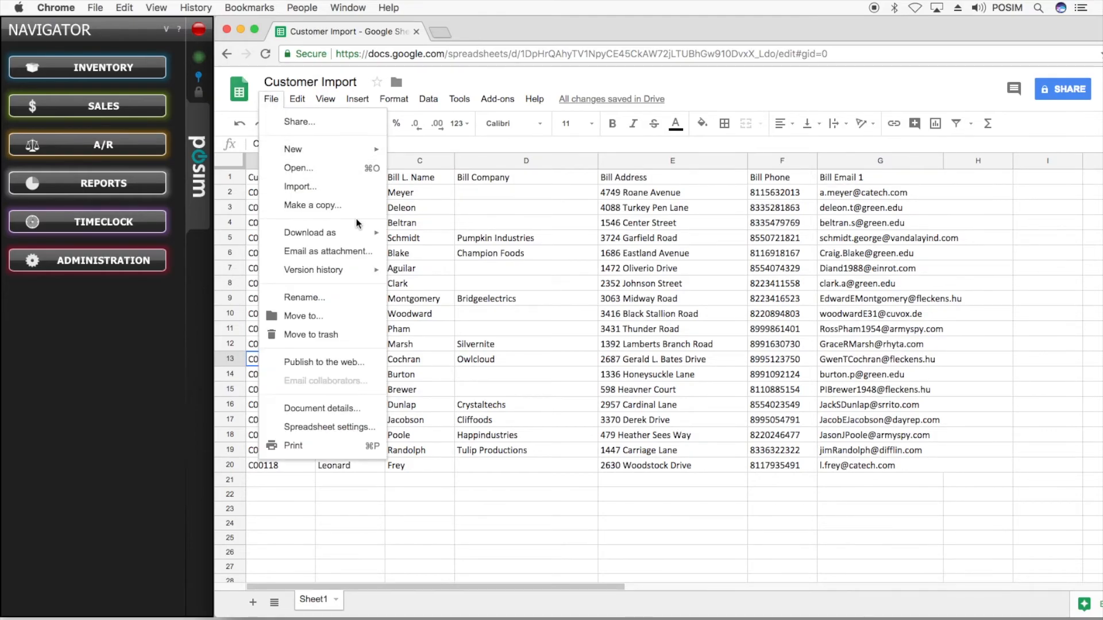
mouse_move(362, 232)
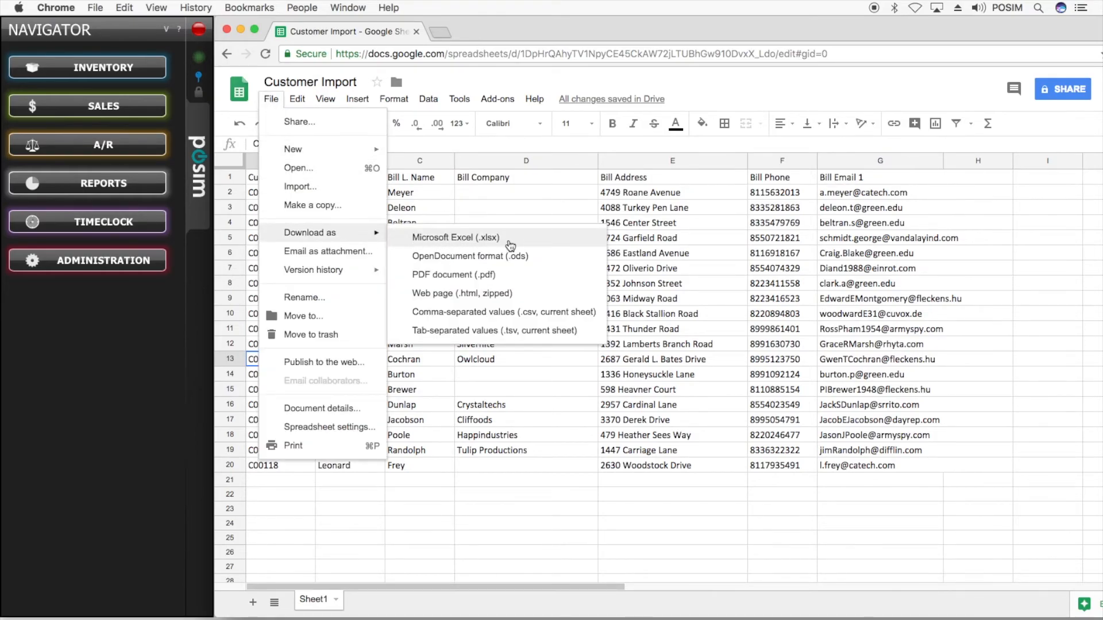
left_click(510, 246)
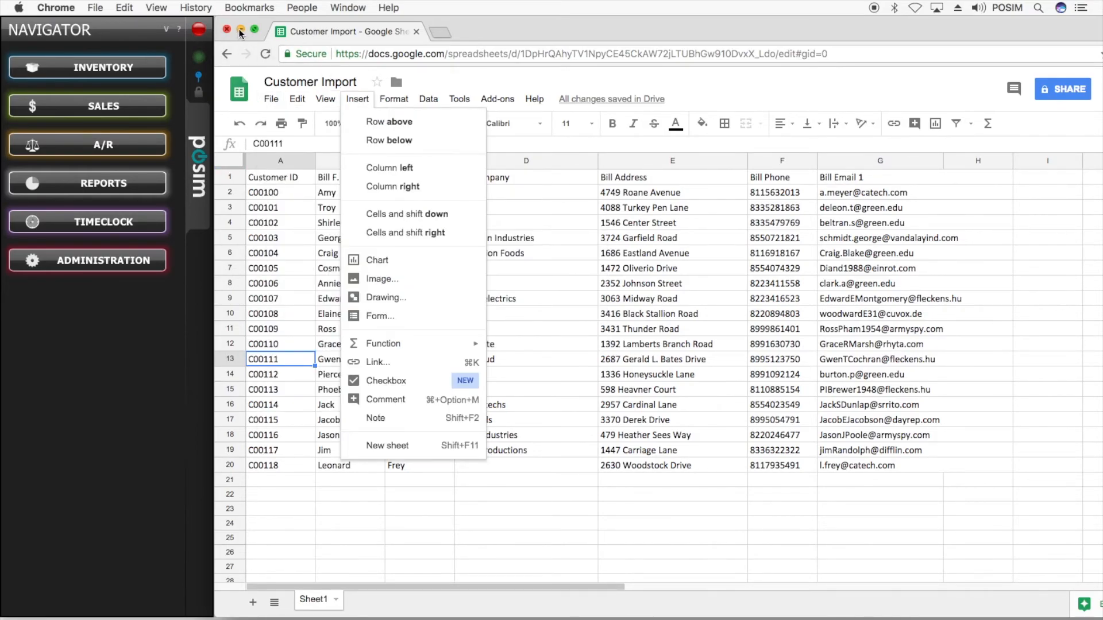
Minimize the browser window and open Import Manager from the administration utilities in POSIM EVO.
left_click(240, 29)
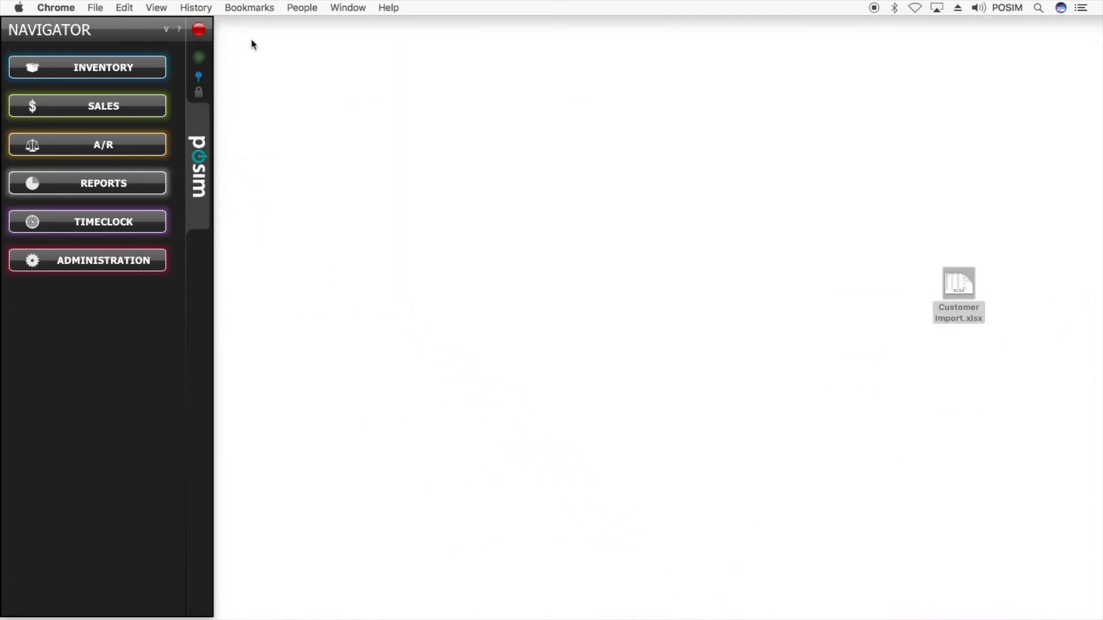
left_click(133, 269)
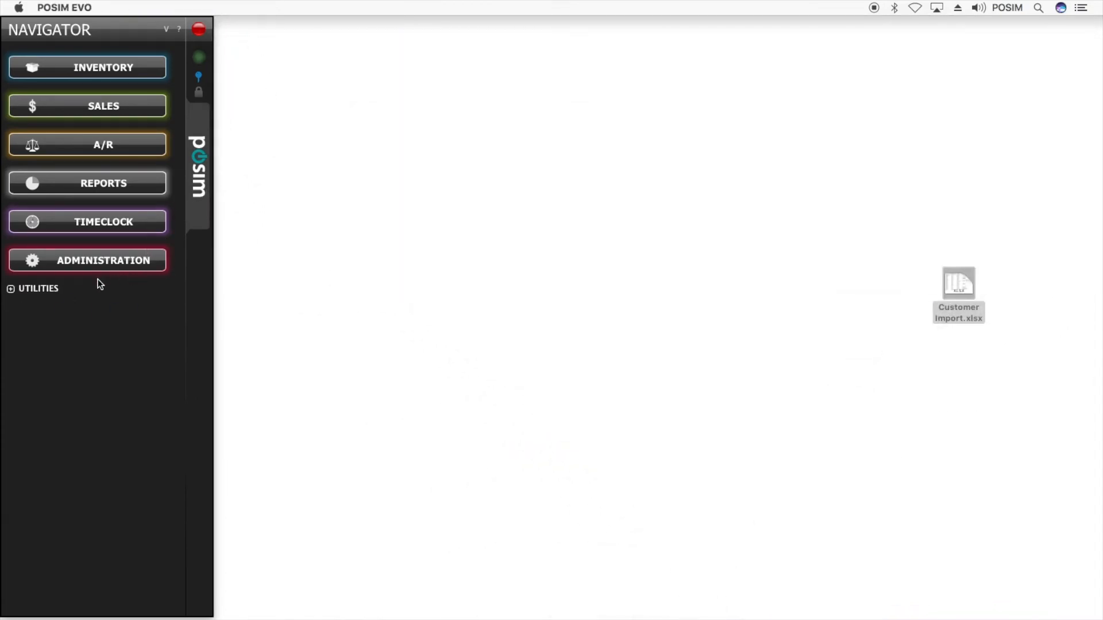
left_click(50, 290)
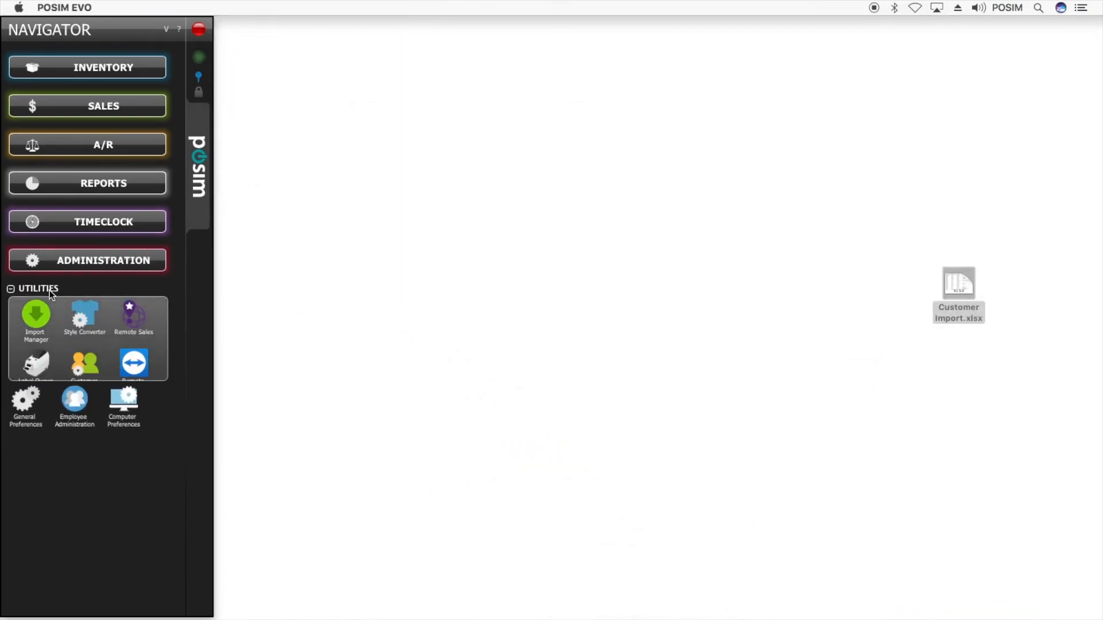
left_click(53, 332)
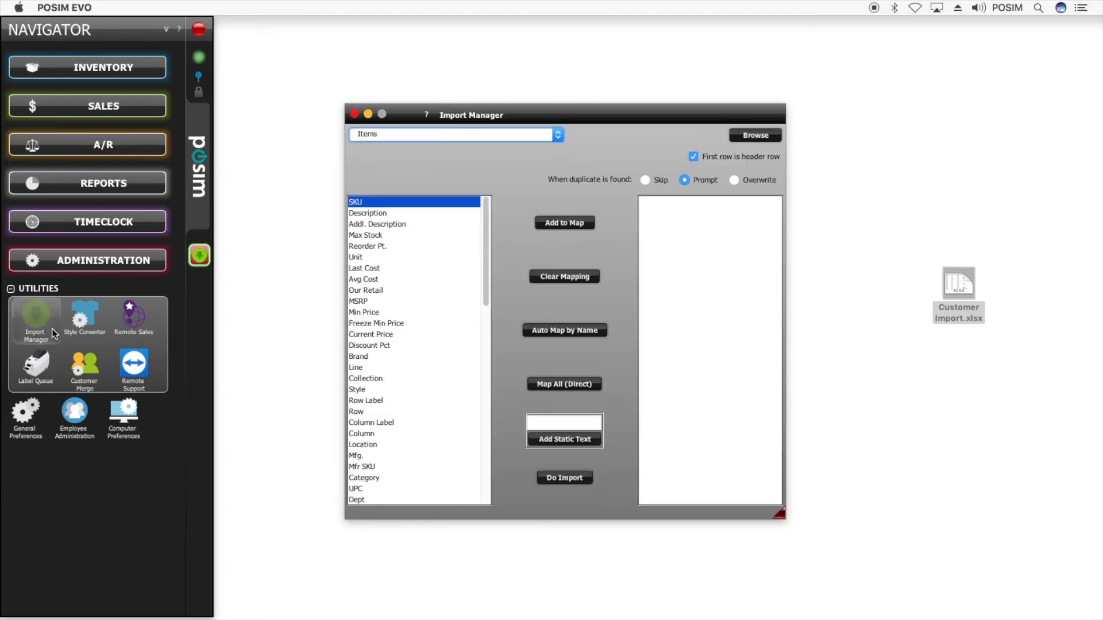
Set the import type to Customers and load Customer Import.xlsx from the Desktop as the source file.
left_click(558, 139)
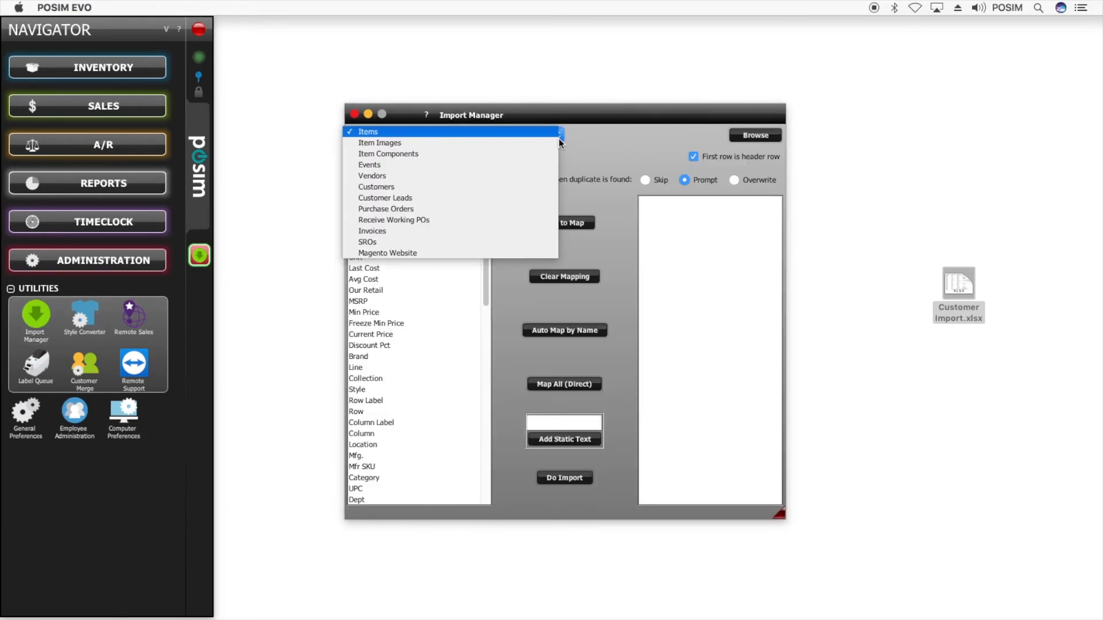
left_click(467, 187)
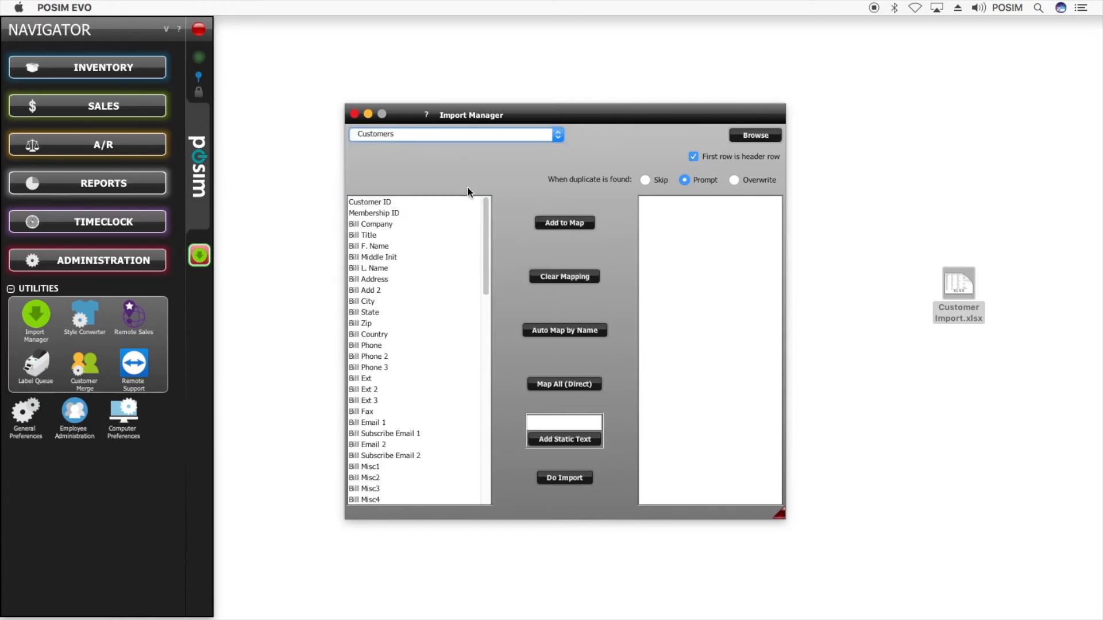
left_click(741, 136)
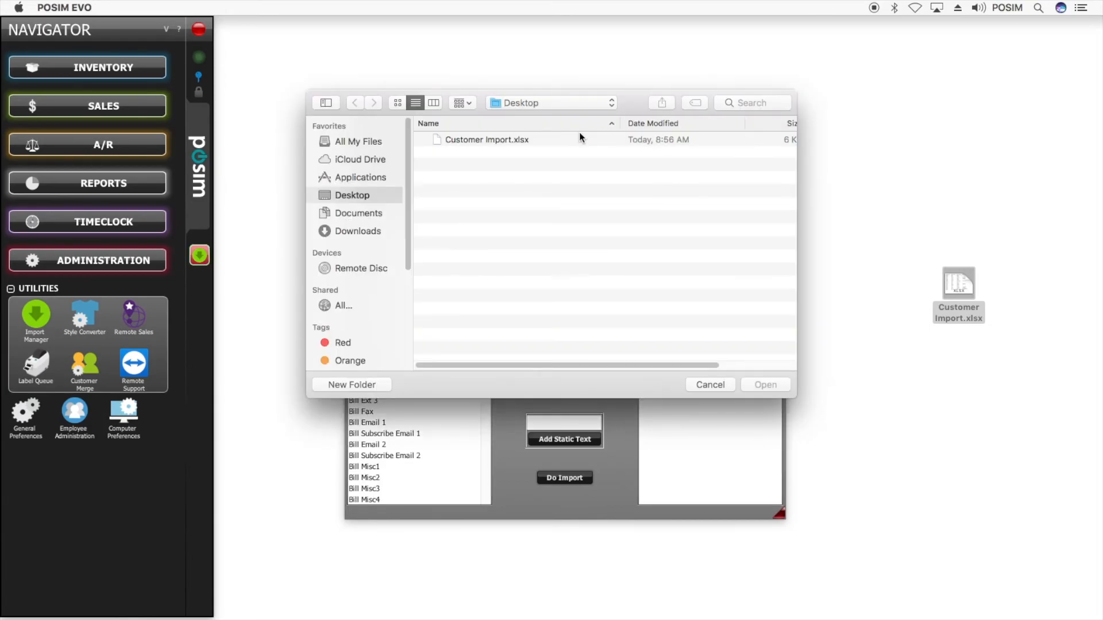
left_click(526, 141)
left_click(757, 385)
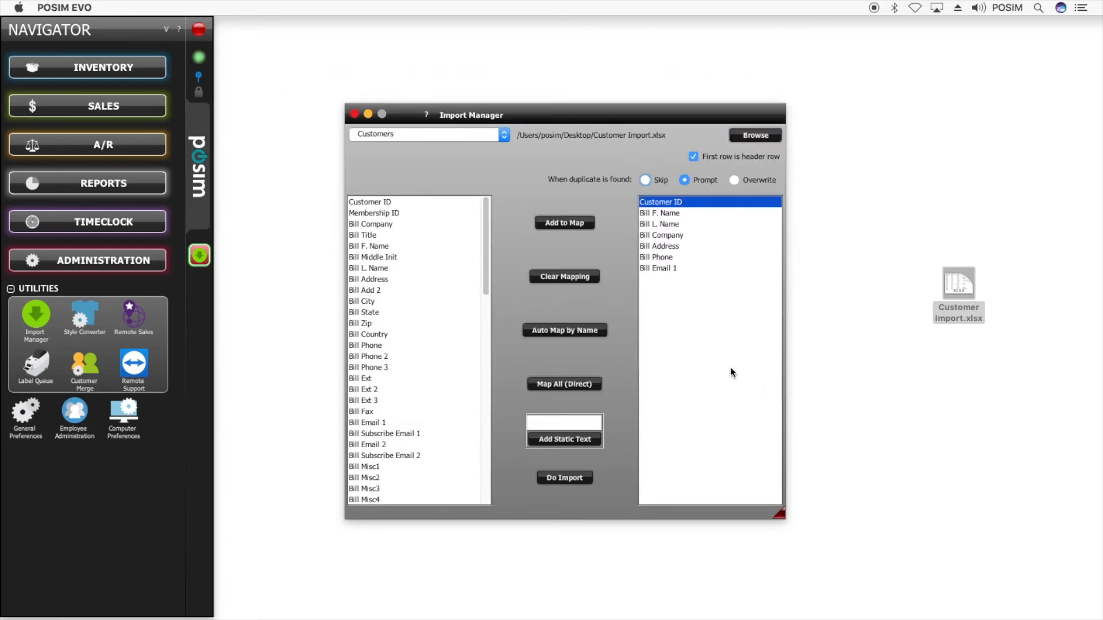
Check the loaded file's column names, the available customer fields and the header row option.
left_click(651, 213)
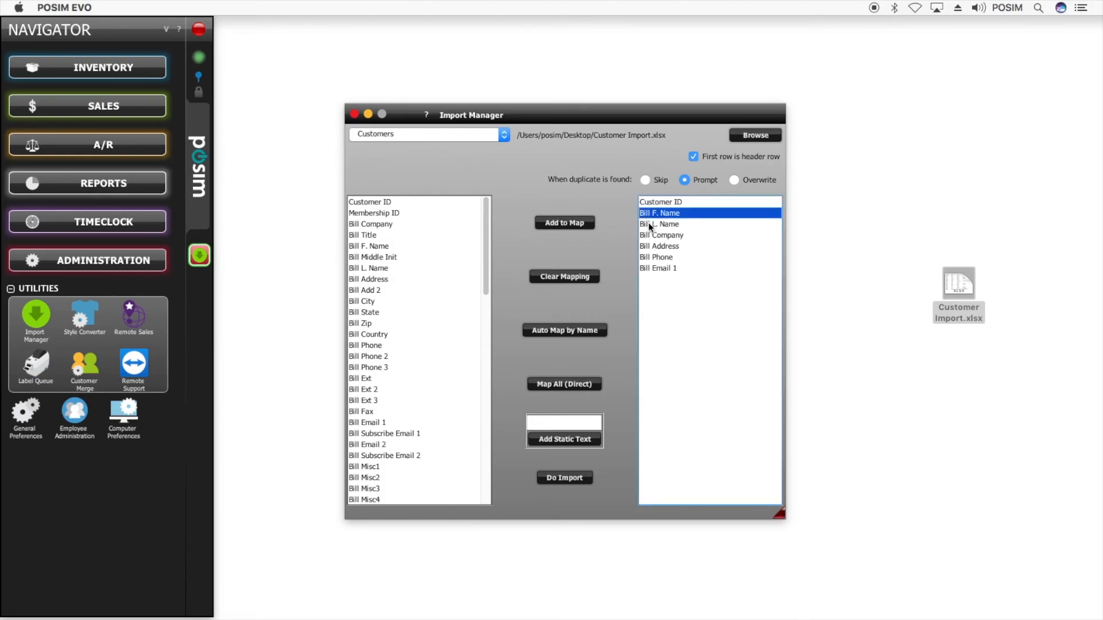
left_click(652, 225)
left_click(650, 202)
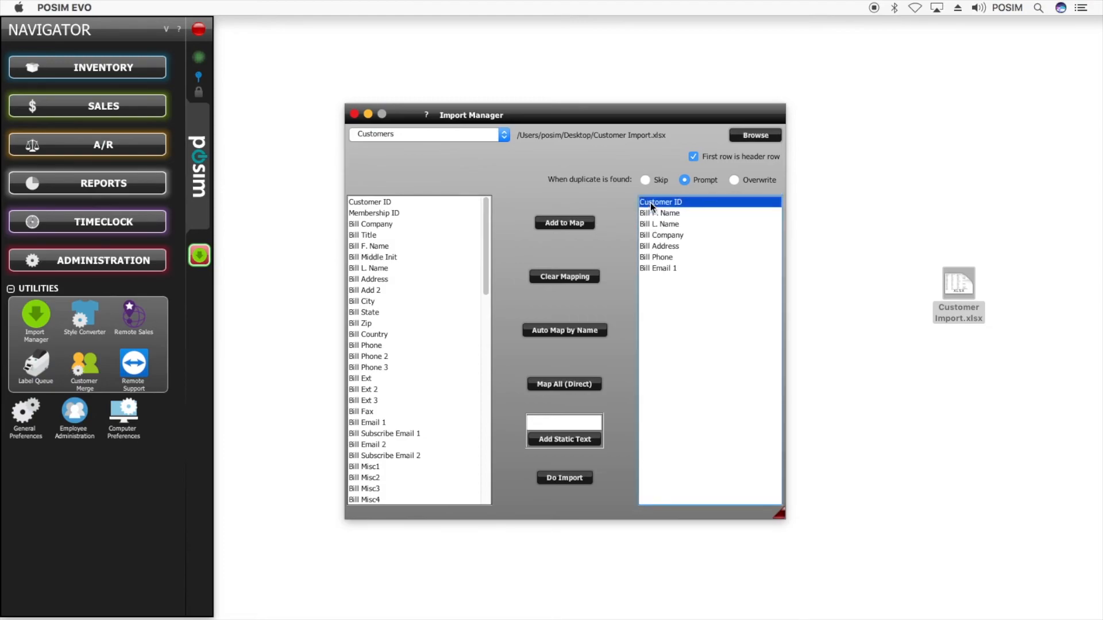
mouse_move(487, 203)
left_mouse_down()
mouse_move(488, 352)
mouse_move(494, 198)
left_mouse_up()
left_click(695, 159)
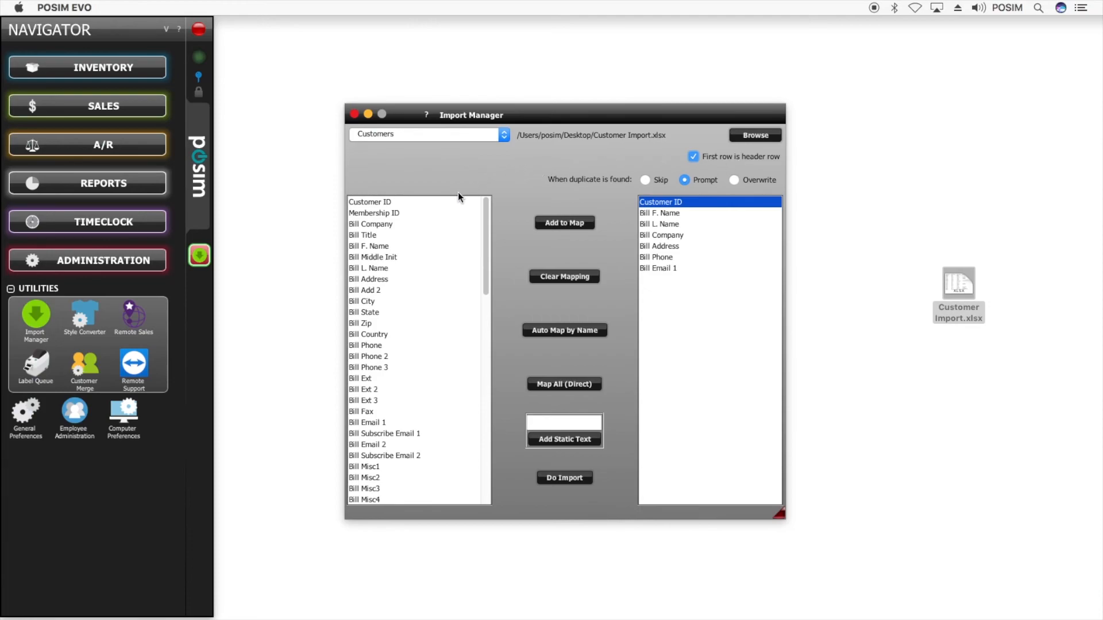
Map the source columns Customer ID and Bill F. Name to the customer fields of the same names.
left_click(441, 204)
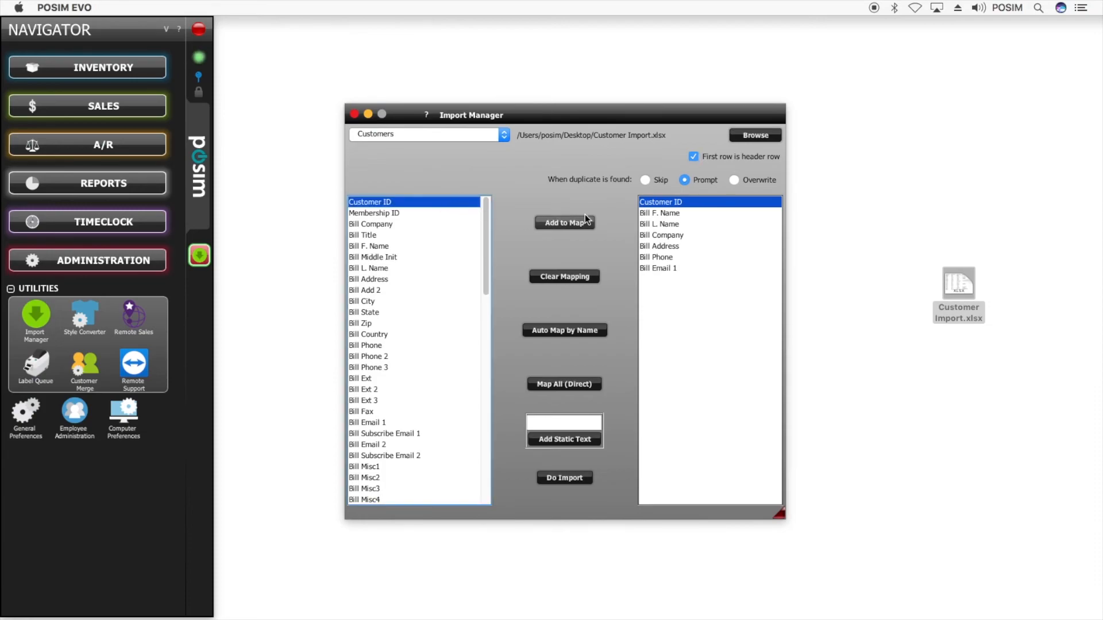
double_click(684, 204)
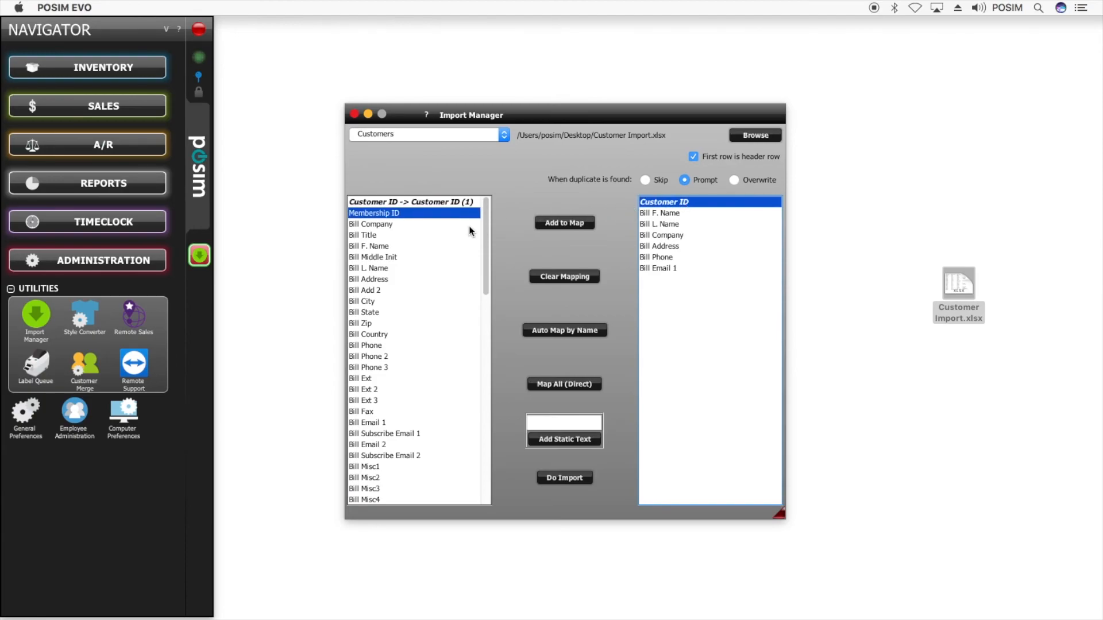
left_click(401, 246)
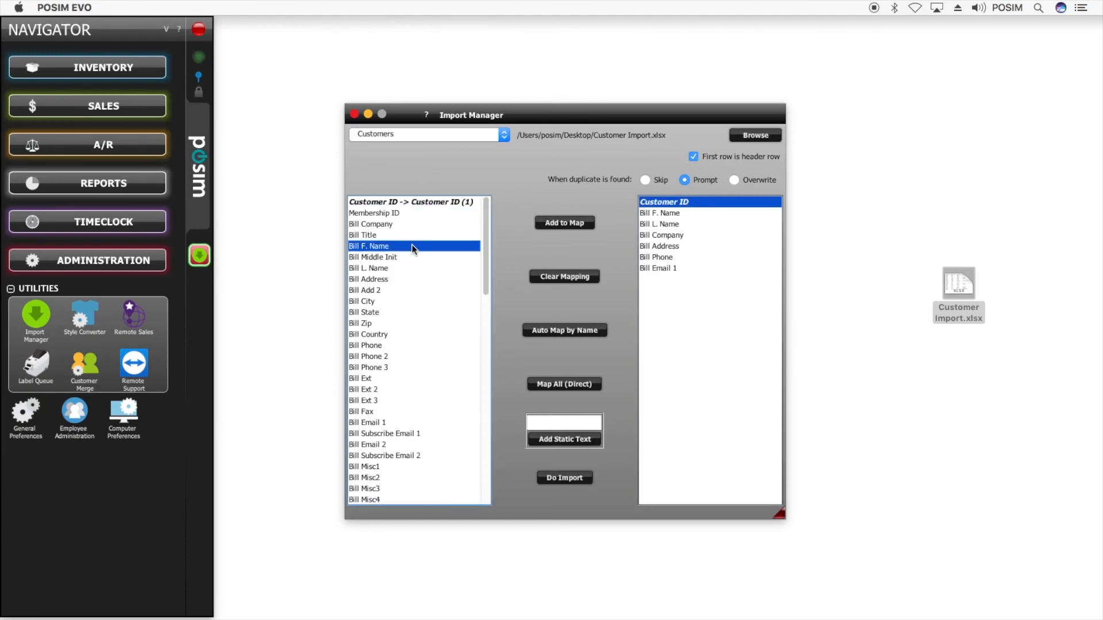
left_click(649, 214)
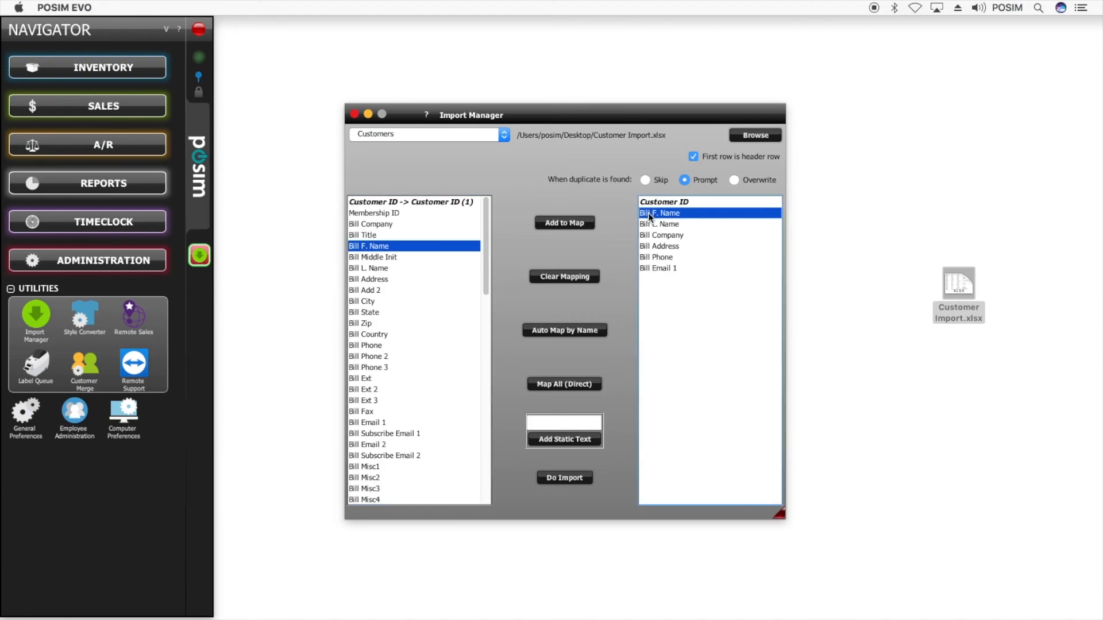
left_click(561, 225)
Clear the individual mappings of the Bill F. Name and Customer ID fields.
left_click(445, 245)
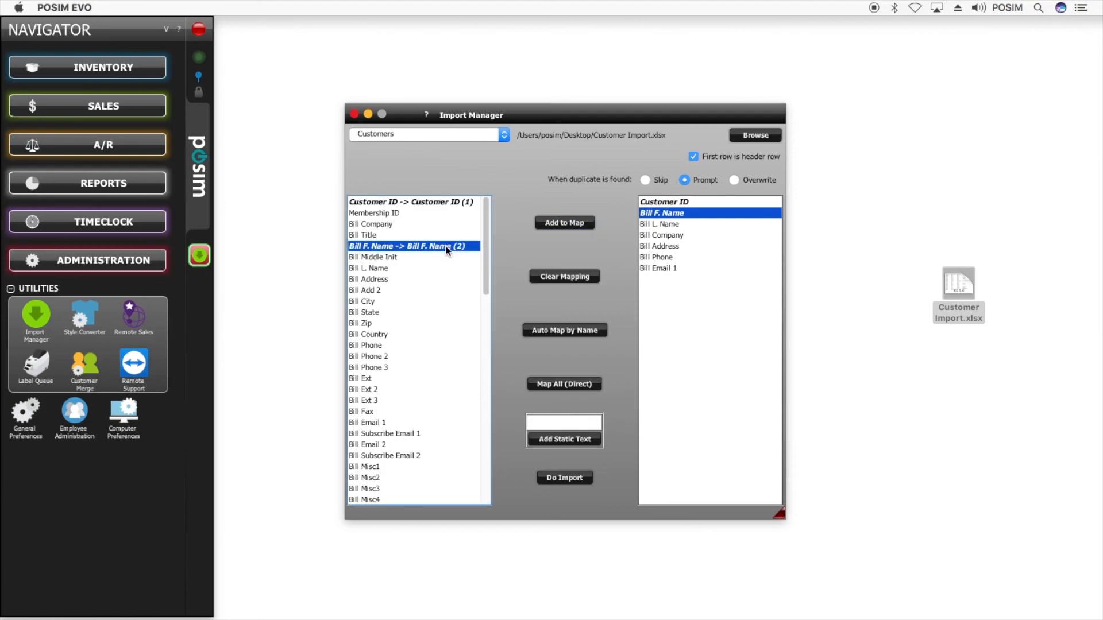
left_click(555, 276)
left_click(453, 203)
left_click(677, 203)
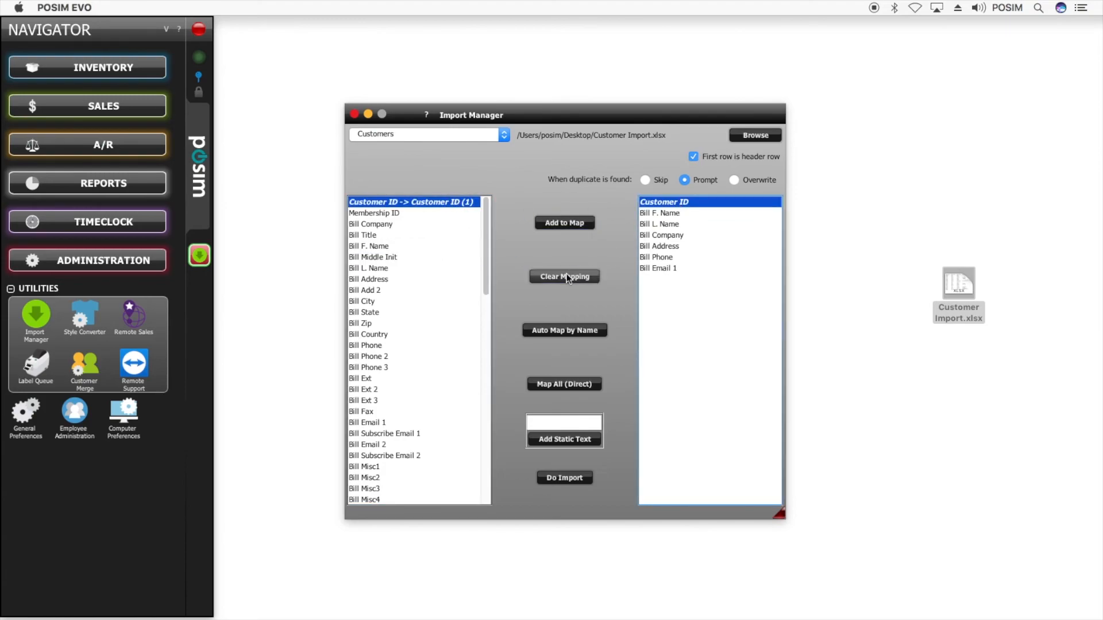
left_click(565, 276)
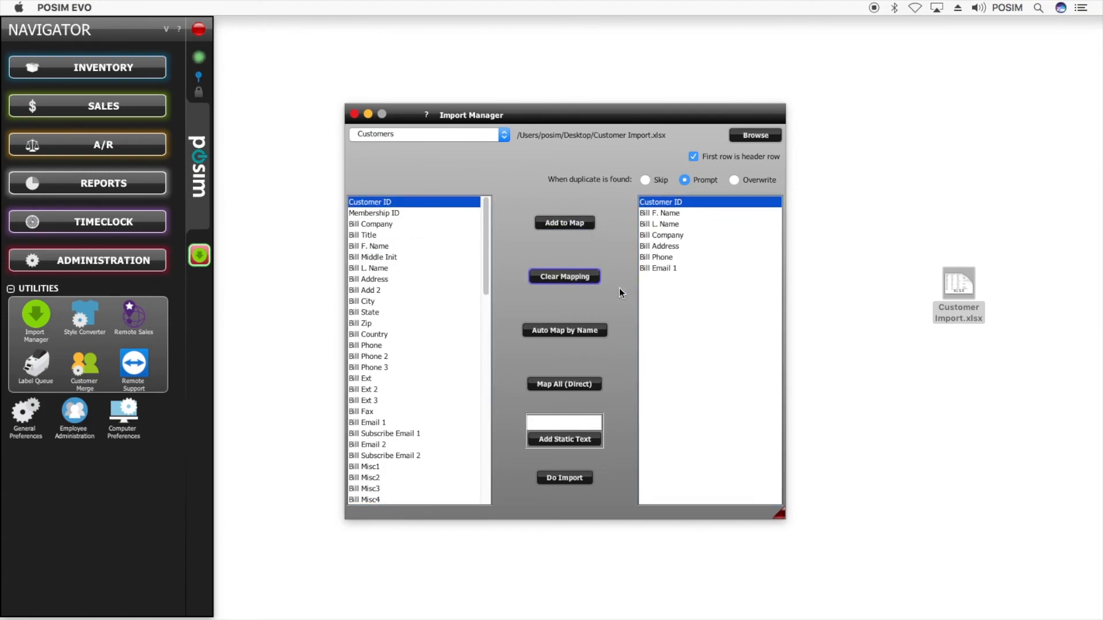
Auto-map all the spreadsheet columns to the customer fields by name.
left_click(575, 335)
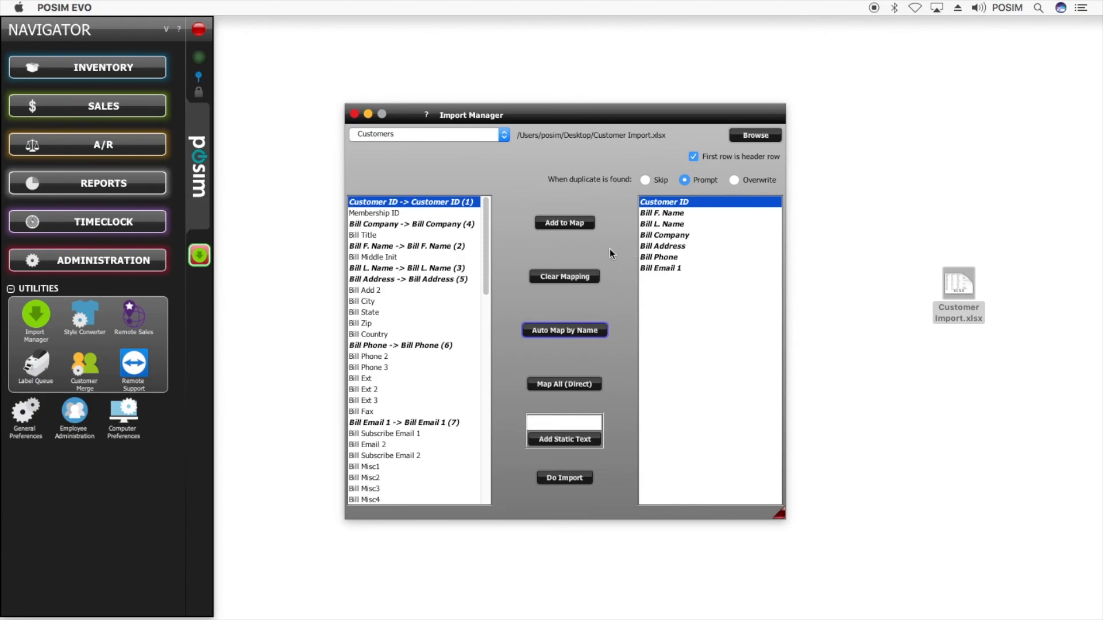
left_click_drag(440, 213, 433, 232)
left_click_drag(679, 205, 678, 227)
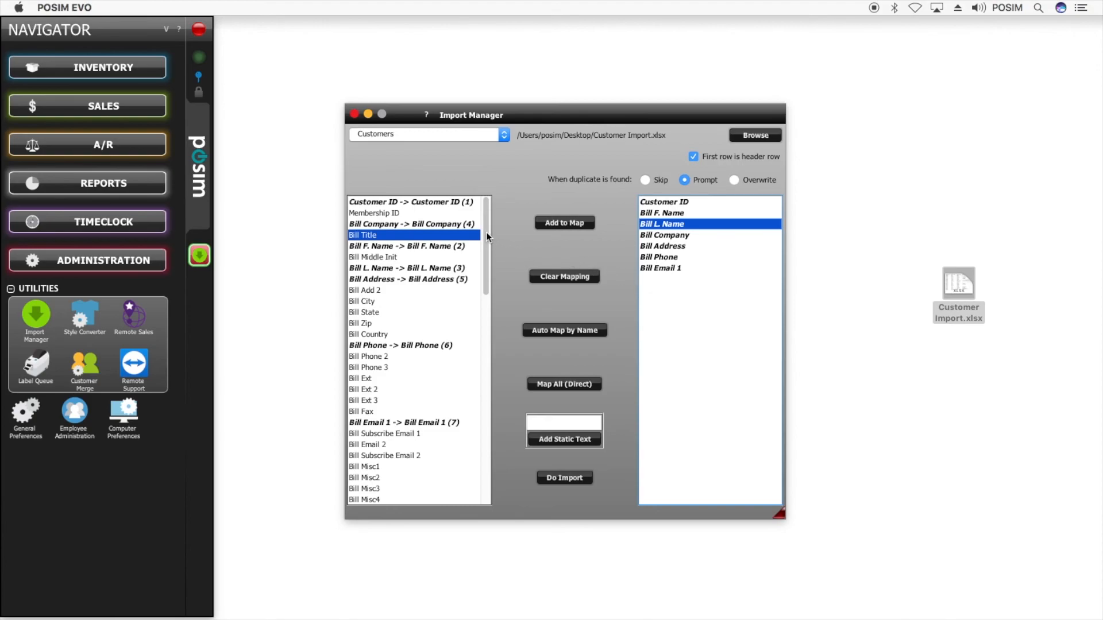
Assign the static text 100 to the Credit Limit field for all imported customers.
left_click_drag(486, 232, 485, 450)
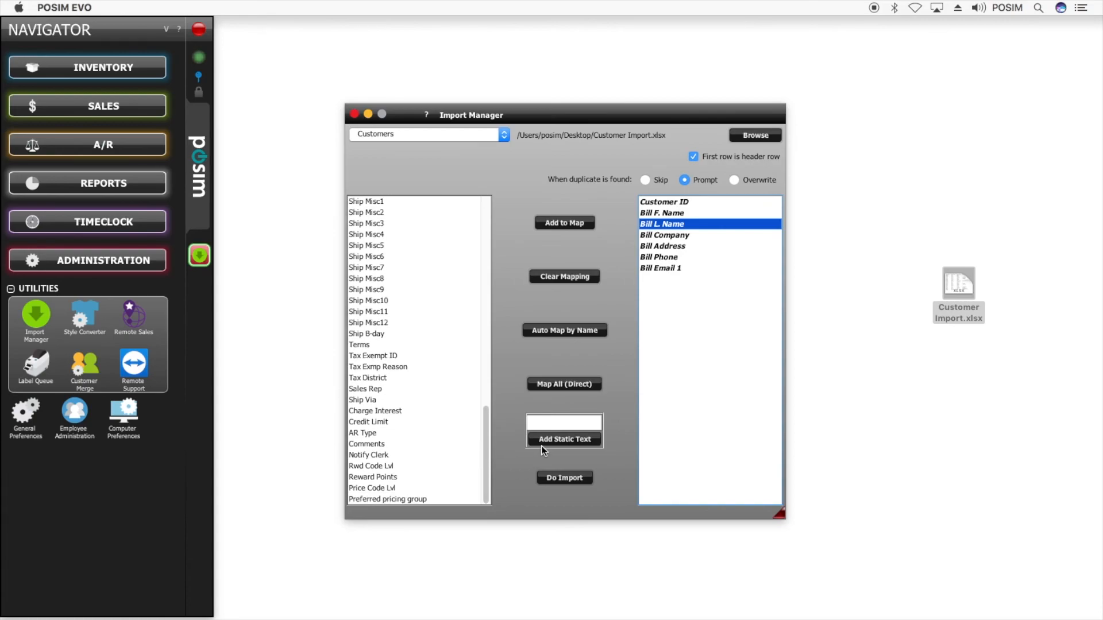
left_click(389, 422)
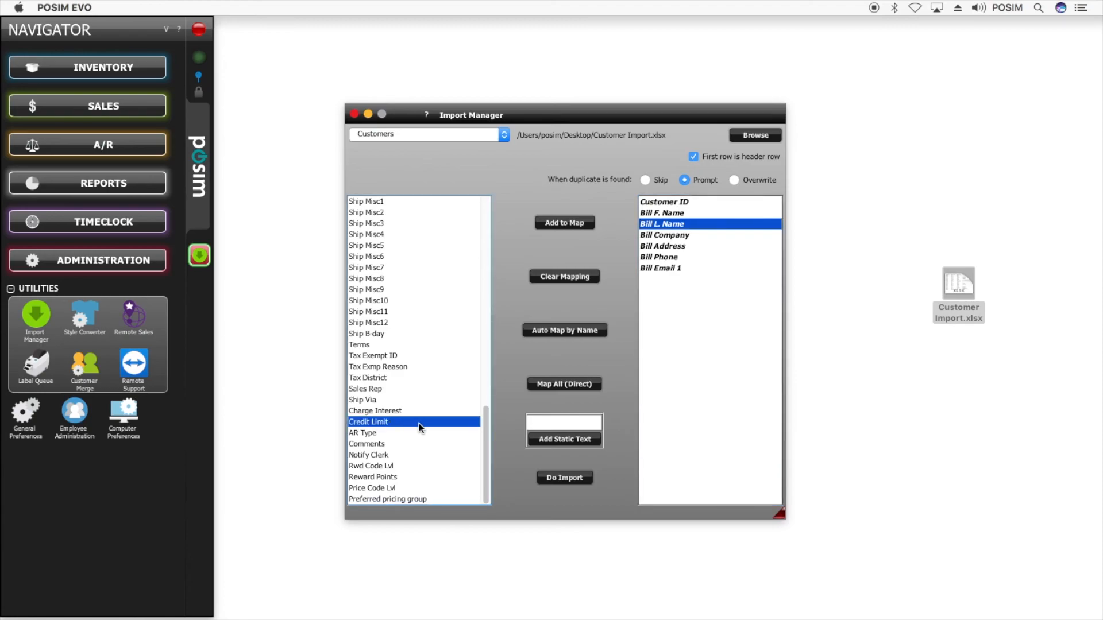
left_click(540, 421)
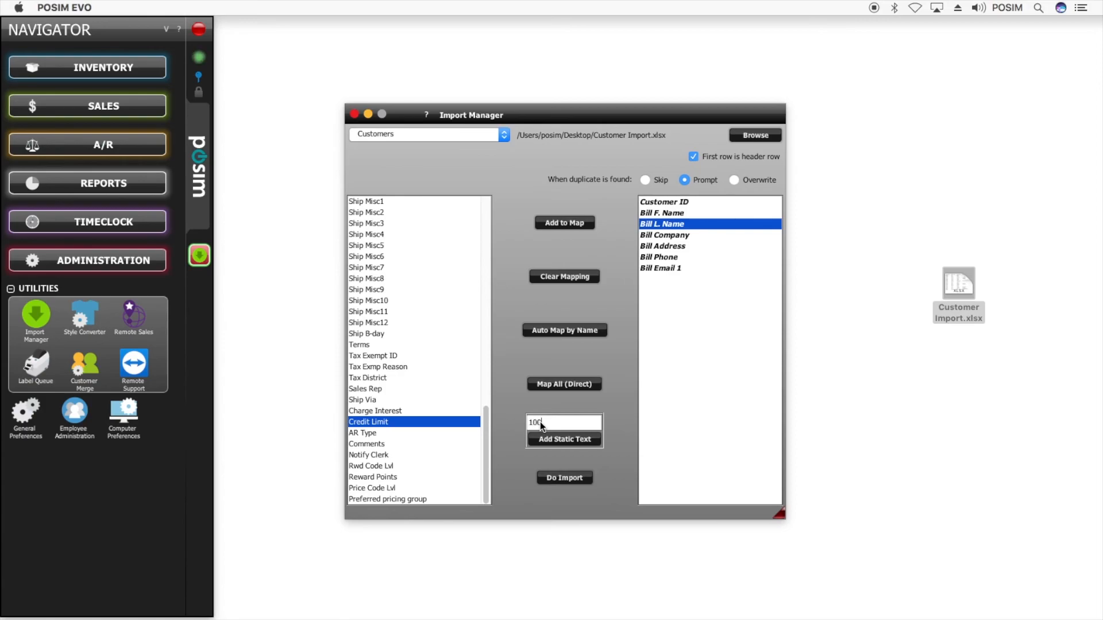
left_click(532, 442)
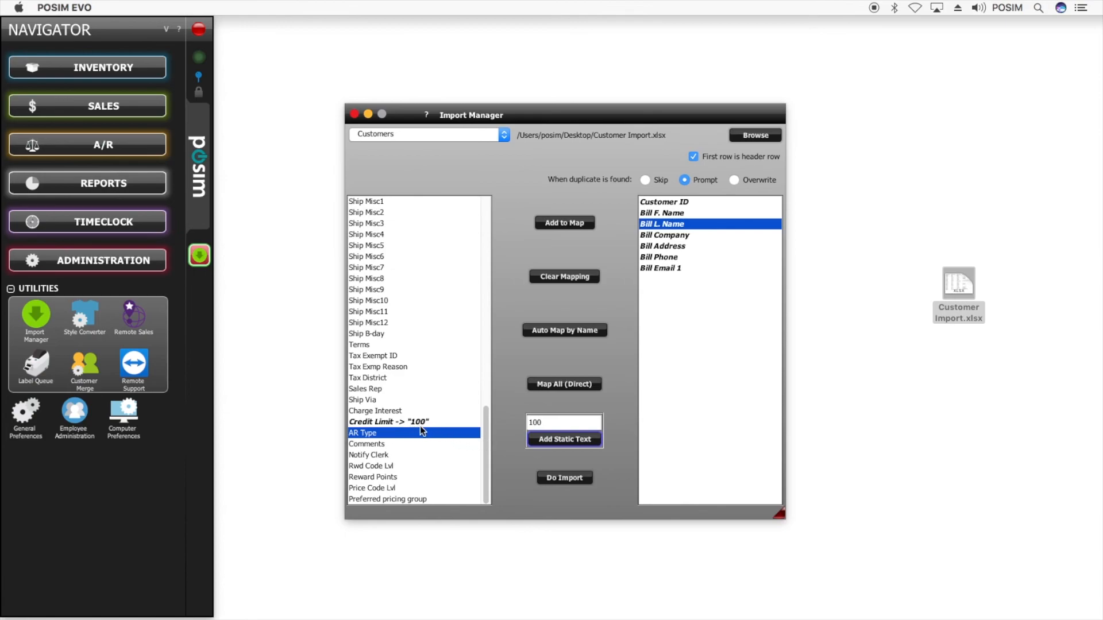
Set the handling of duplicate records to Overwrite.
left_click_drag(486, 425, 495, 208)
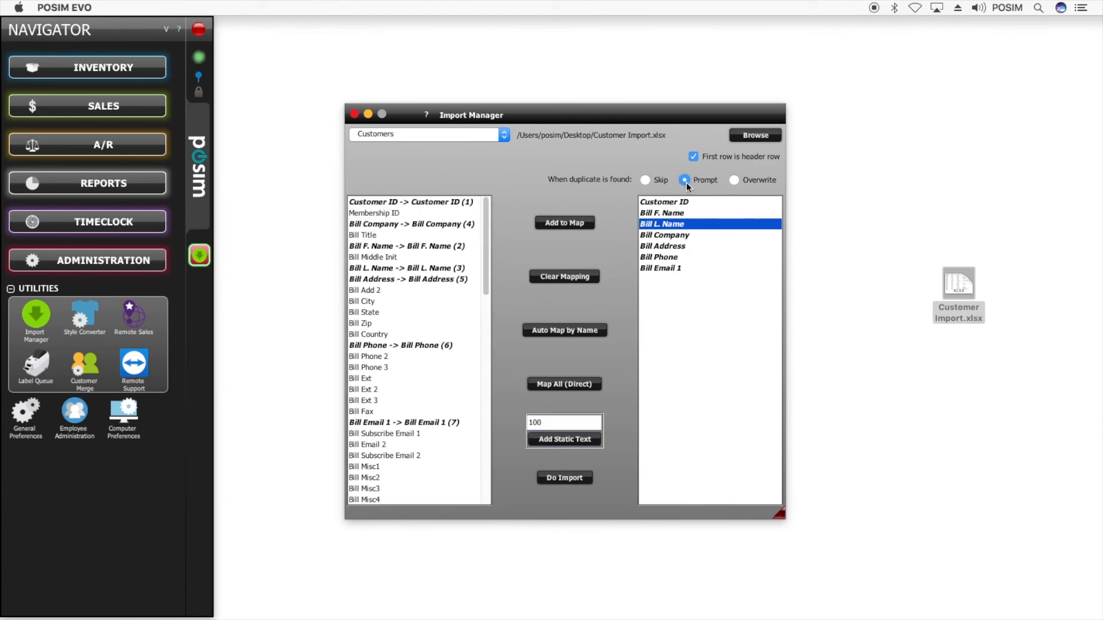
left_click(644, 181)
left_click(734, 181)
left_click(685, 180)
left_click(735, 181)
Run the customer import without backing up the database and dismiss the completion message.
left_click(586, 479)
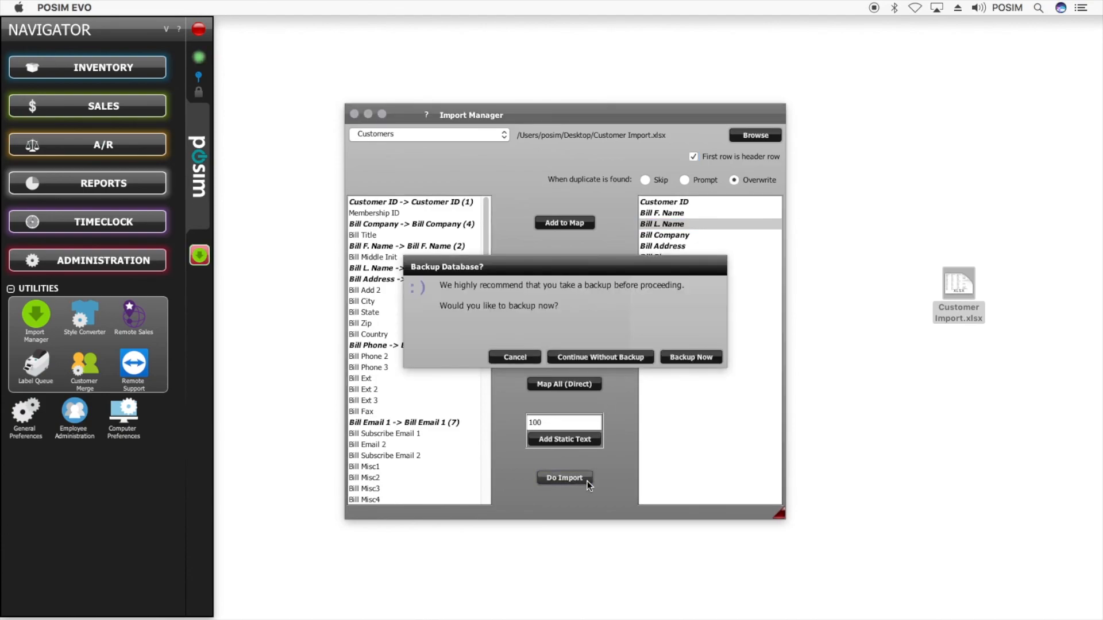
left_click(648, 359)
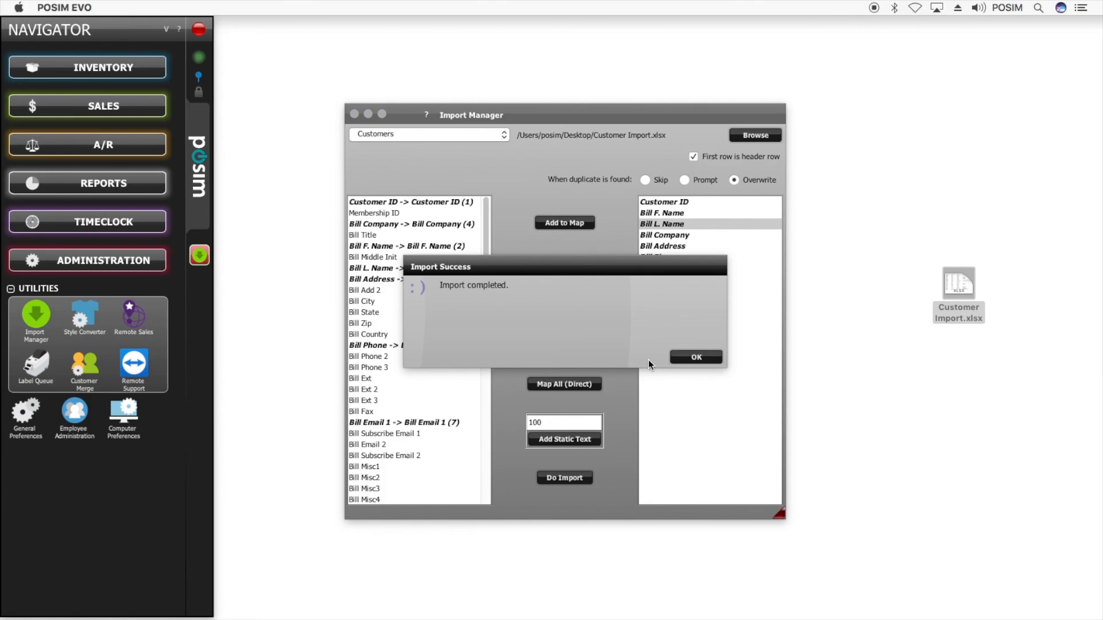
left_click(712, 357)
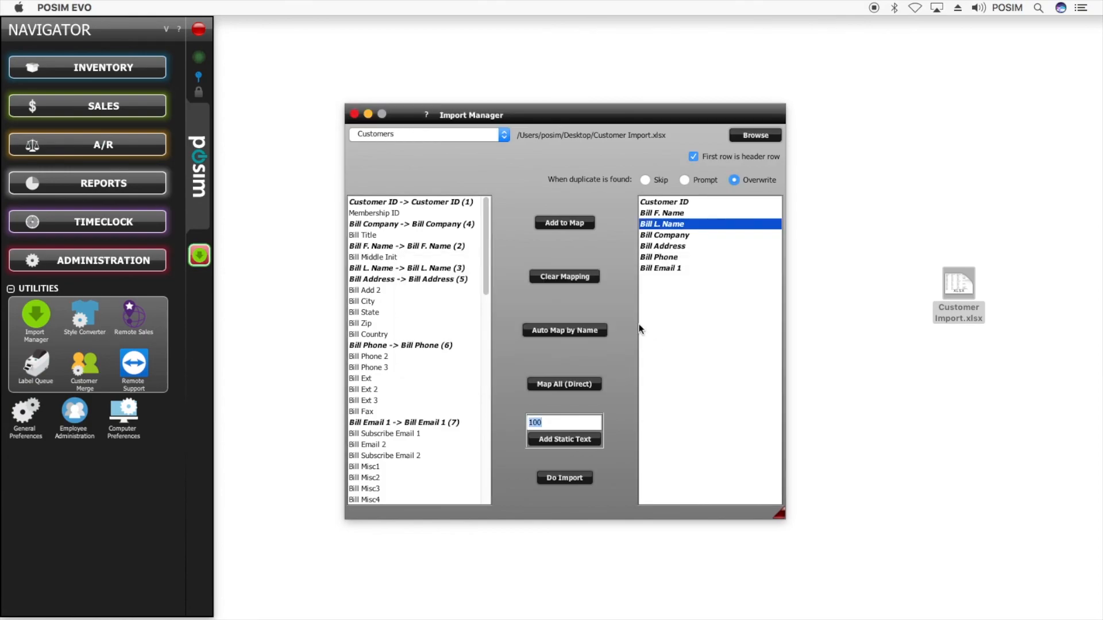
Minimize Import Manager and open the Customer Card from the sales section.
left_click(367, 115)
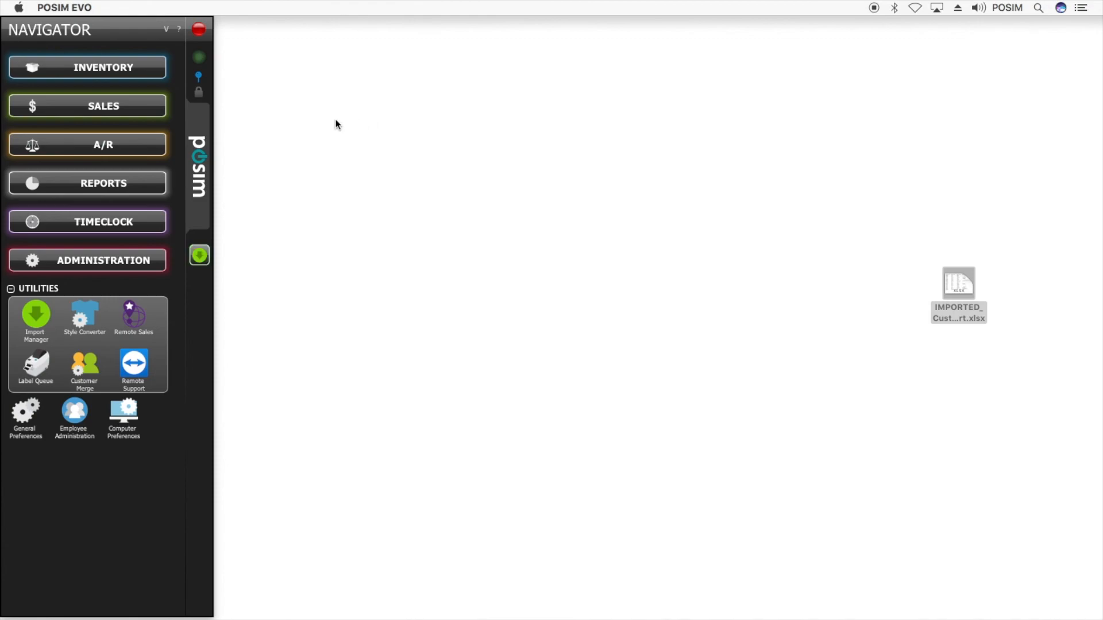
left_click(128, 111)
left_click(49, 135)
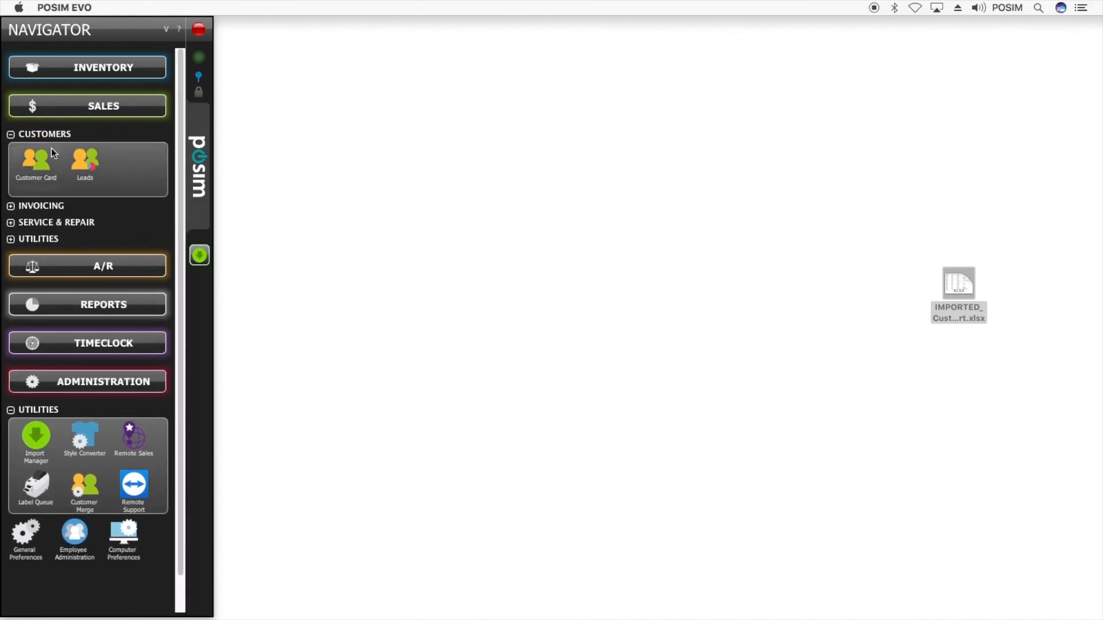
left_click(54, 160)
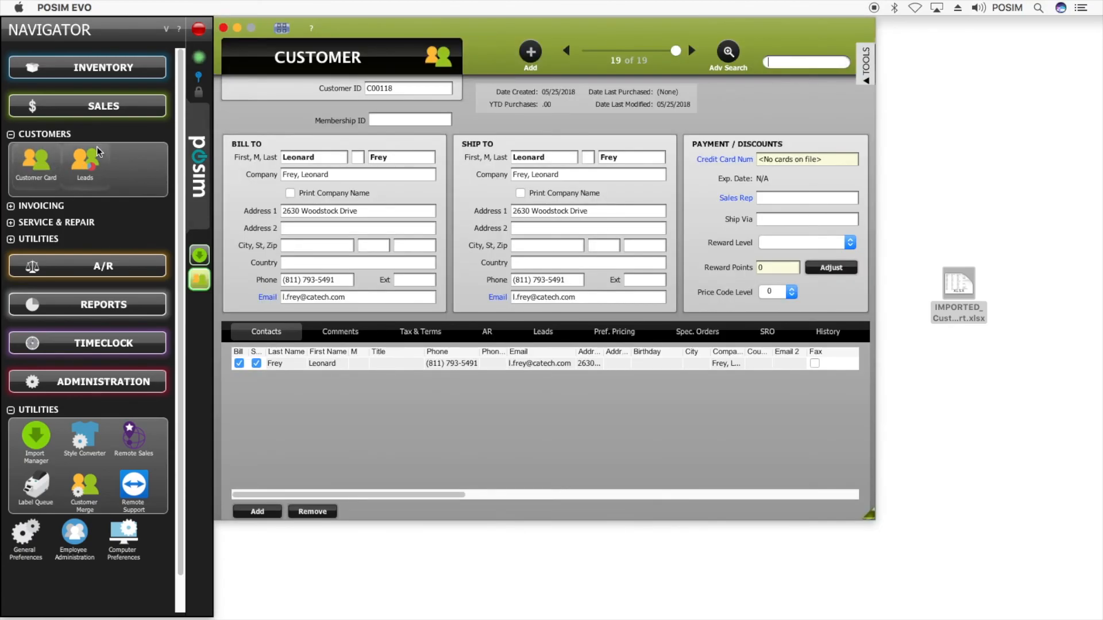
Browse backwards through the customer records from the last one to check the imported data.
left_click(566, 51)
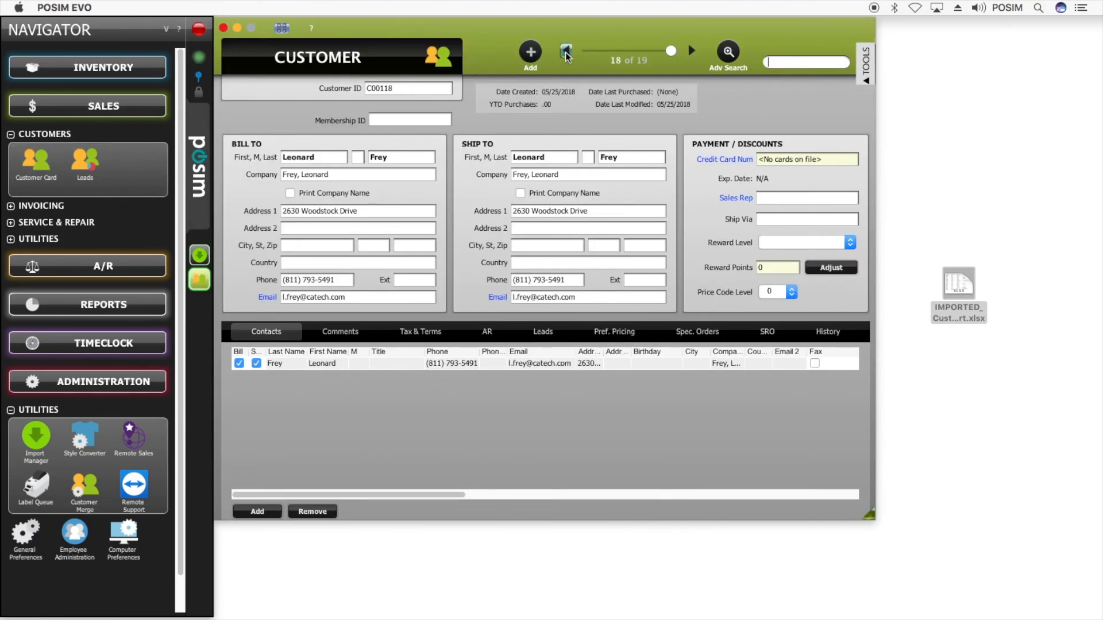
left_click(566, 51)
left_click(566, 53)
left_click(566, 52)
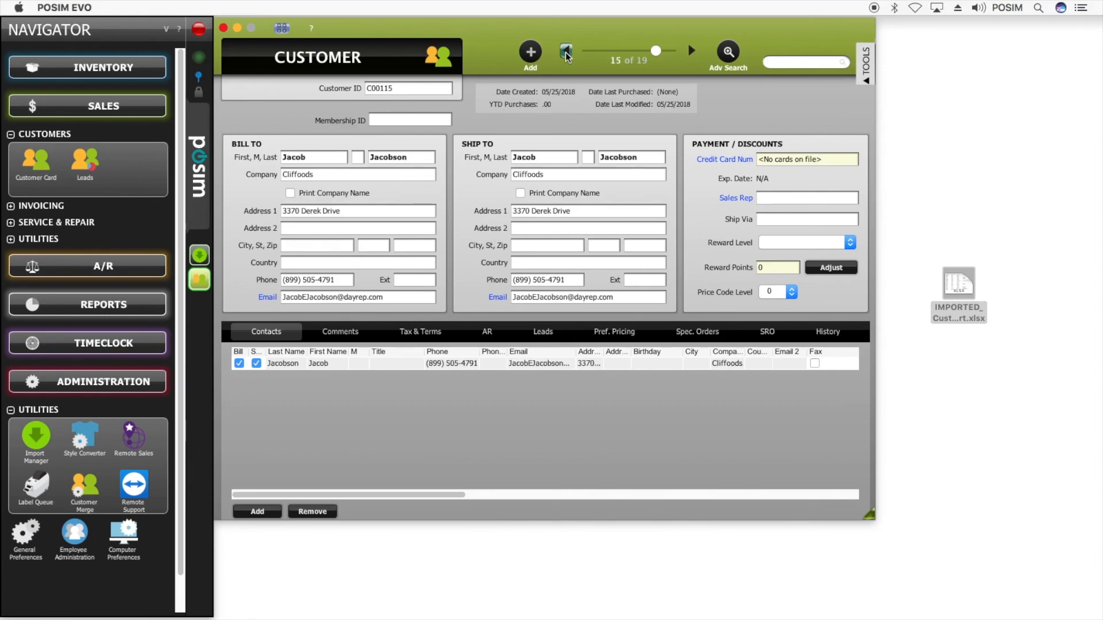
left_click(565, 53)
left_click(565, 53)
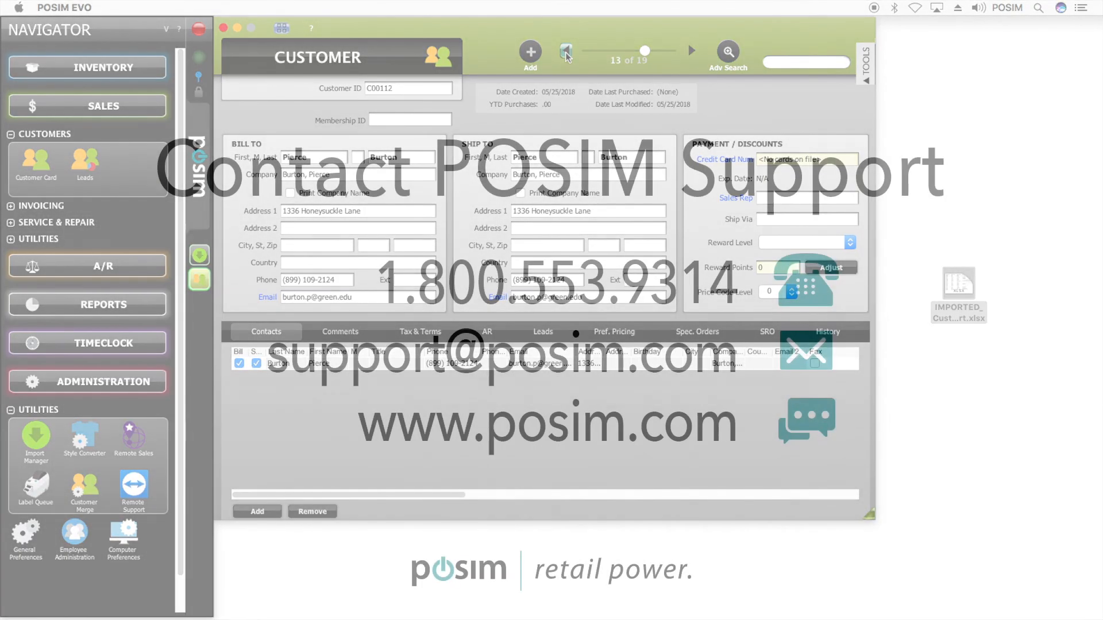